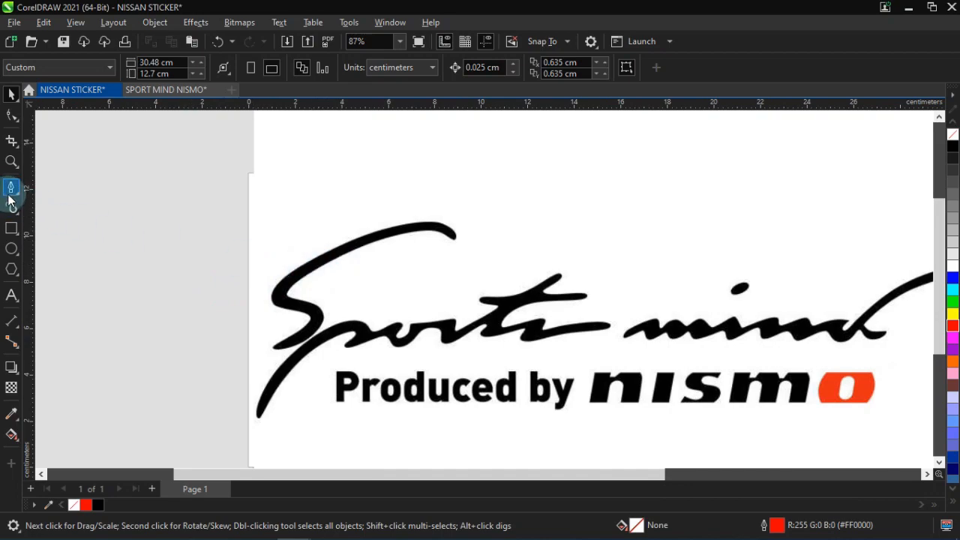
Start a Pen tool path at the right tip of the large S and trace its top edge down to the left.
{"action": "left_click", "coordinate": [18, 198]}
{"action": "left_click", "coordinate": [84, 233]}
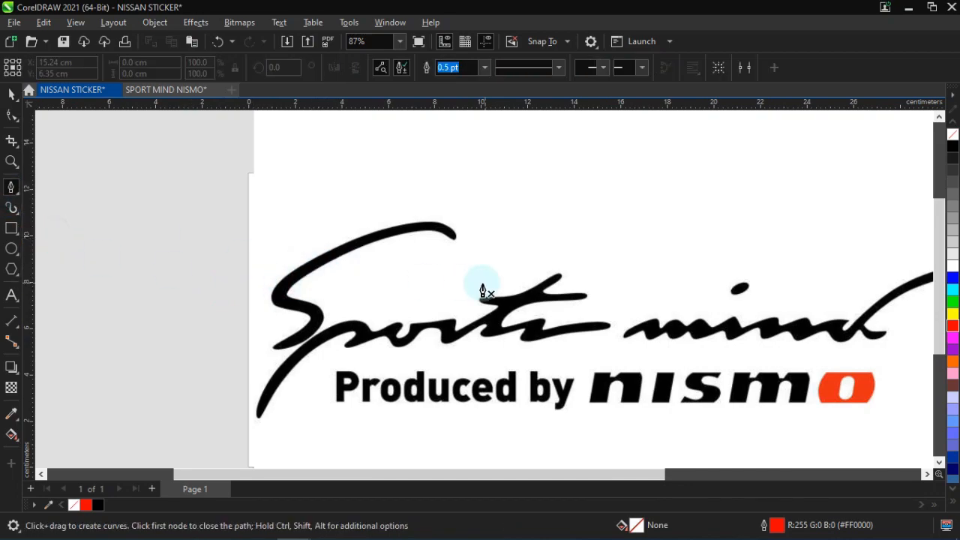
{"action": "scroll", "coordinate": [380, 251], "scroll_direction": "up", "scroll_amount": 1}
{"action": "scroll", "coordinate": [525, 193], "scroll_direction": "up", "scroll_amount": 4}
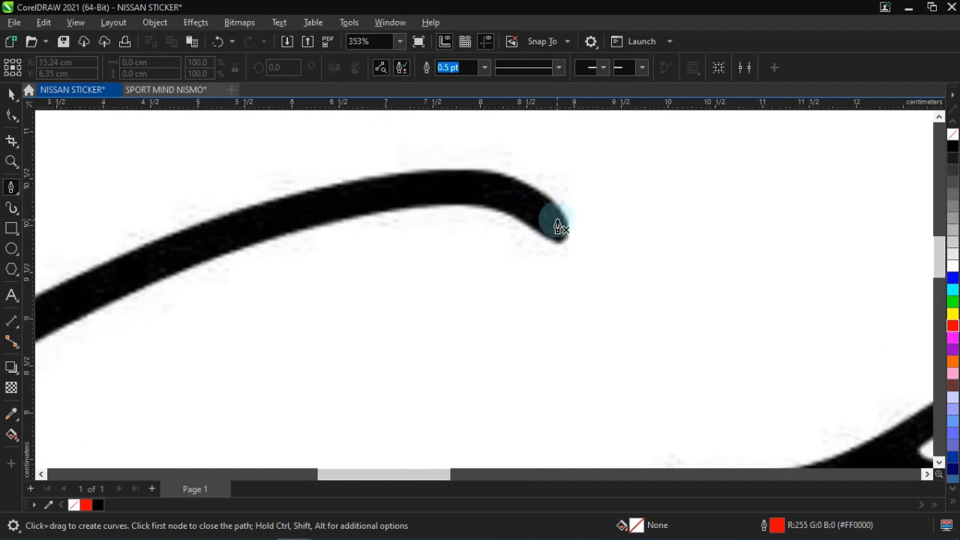
{"action": "left_click", "coordinate": [564, 220]}
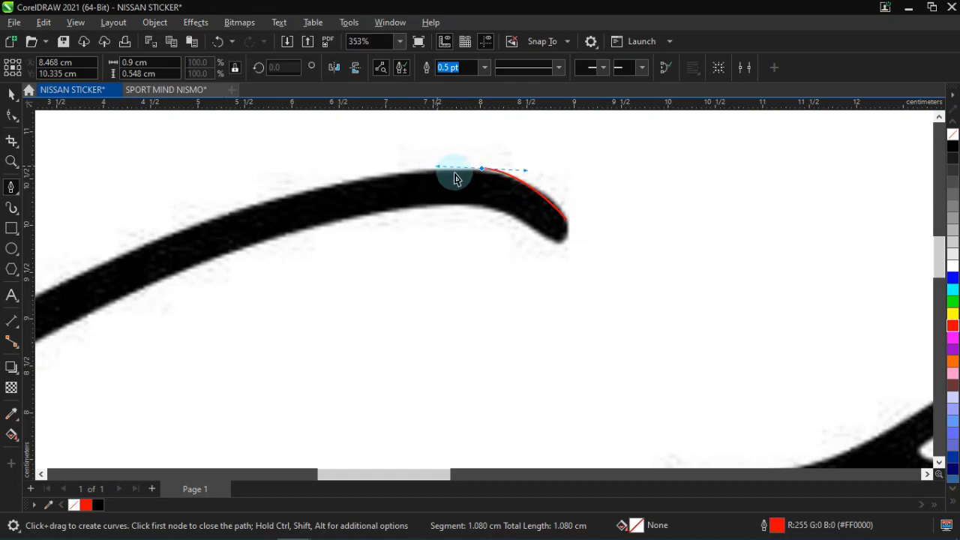
{"action": "key", "text": "ctrl+z"}
{"action": "left_click", "coordinate": [561, 210]}
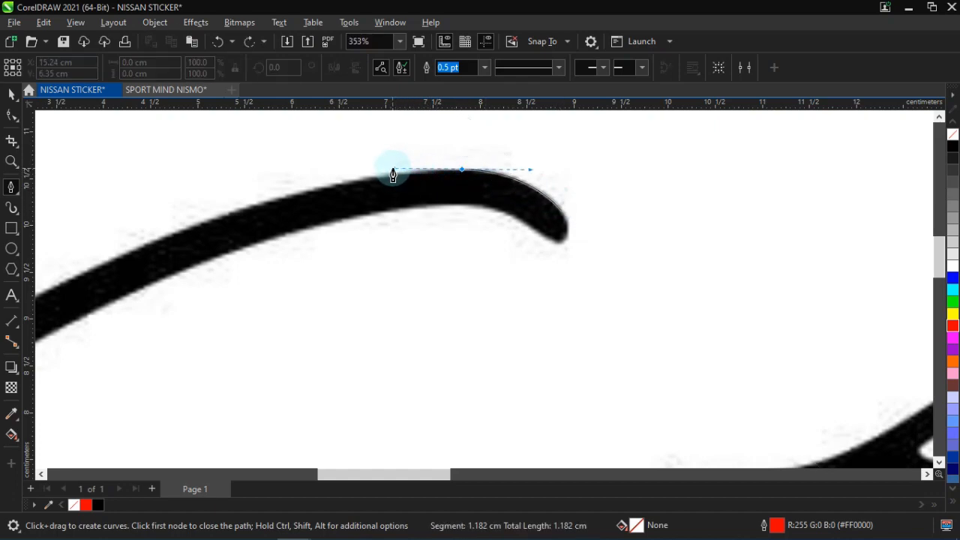
{"action": "left_click_drag", "start_coordinate": [392, 175], "coordinate": [388, 171]}
{"action": "left_click_drag", "start_coordinate": [69, 279], "coordinate": [116, 359]}
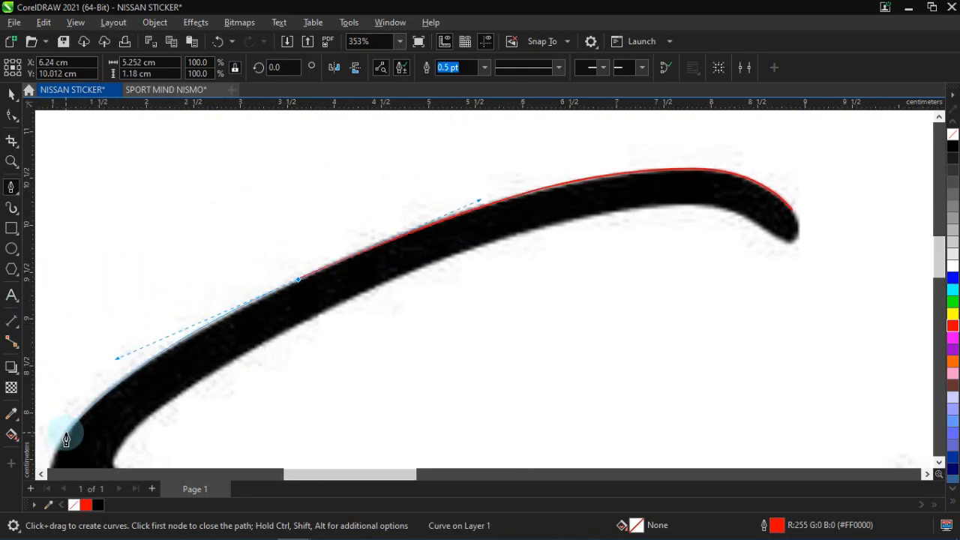
Trace the outline around the S's left bend and along the underside of its middle curve.
{"action": "scroll", "coordinate": [66, 439], "scroll_direction": "down", "scroll_amount": 2}
{"action": "scroll", "coordinate": [112, 429], "scroll_direction": "up", "scroll_amount": 3}
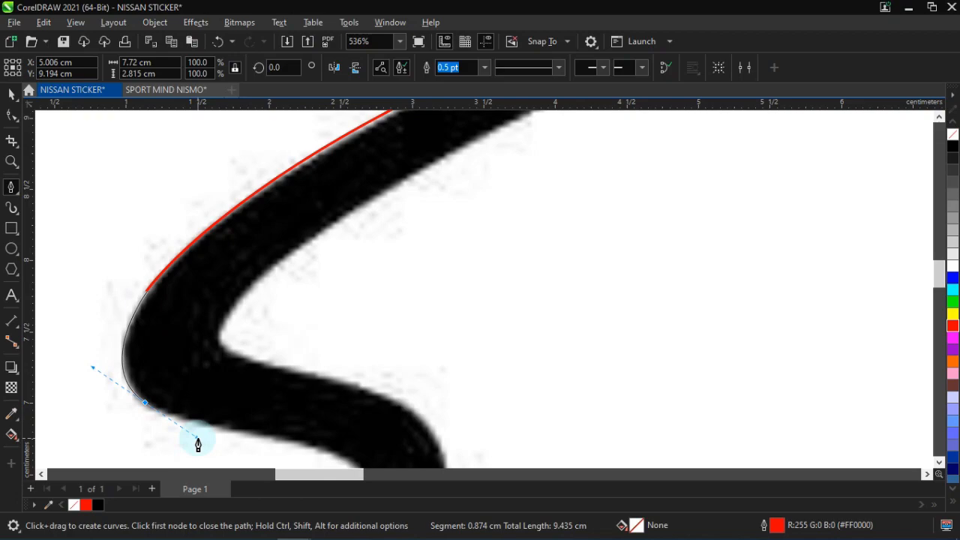
{"action": "left_click_drag", "start_coordinate": [198, 444], "coordinate": [198, 445]}
{"action": "scroll", "coordinate": [289, 443], "scroll_direction": "down", "scroll_amount": 3}
{"action": "left_click_drag", "start_coordinate": [343, 350], "coordinate": [388, 374]}
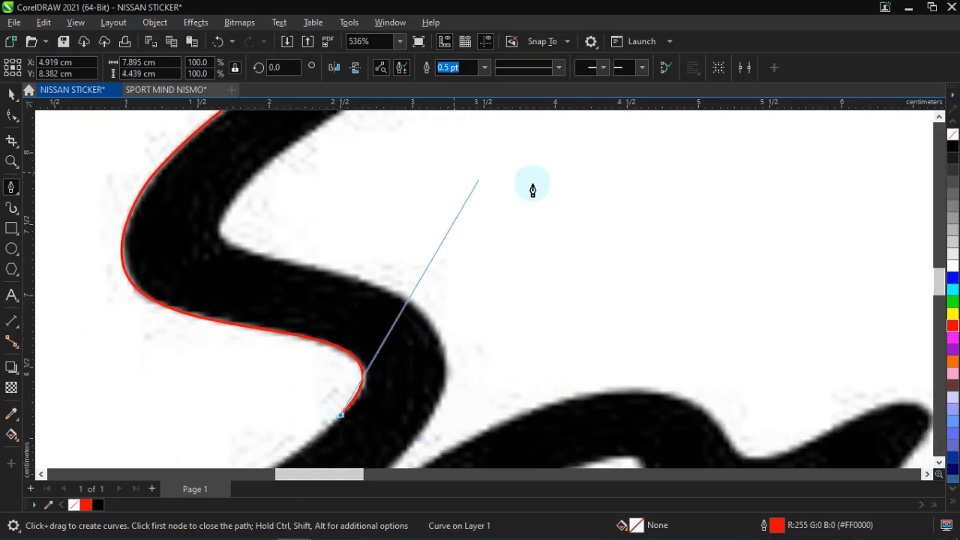
Trace the upper edge of the S's bottom tail, round its tip, and follow the tail's lower edge back right.
{"action": "scroll", "coordinate": [532, 190], "scroll_direction": "down", "scroll_amount": 2}
{"action": "scroll", "coordinate": [392, 361], "scroll_direction": "up", "scroll_amount": 3}
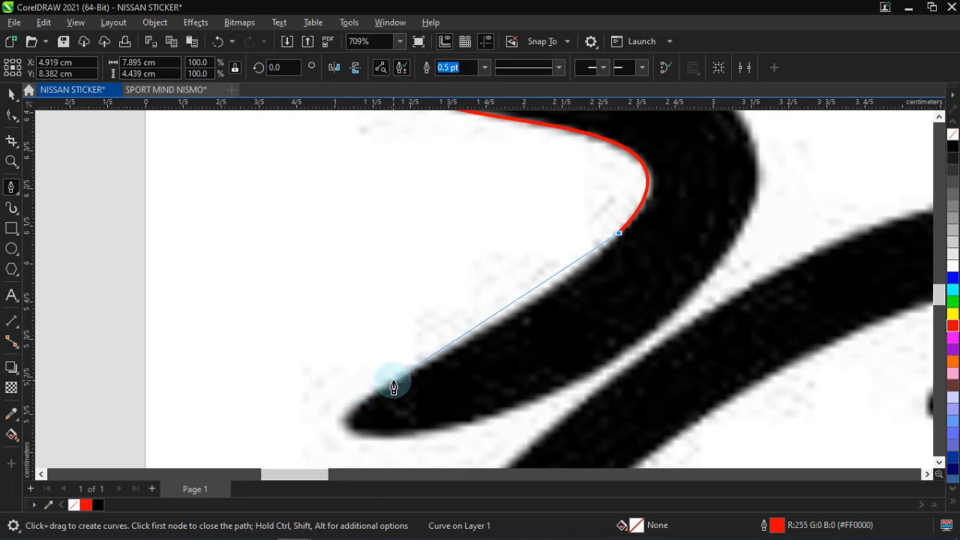
{"action": "left_click", "coordinate": [394, 380]}
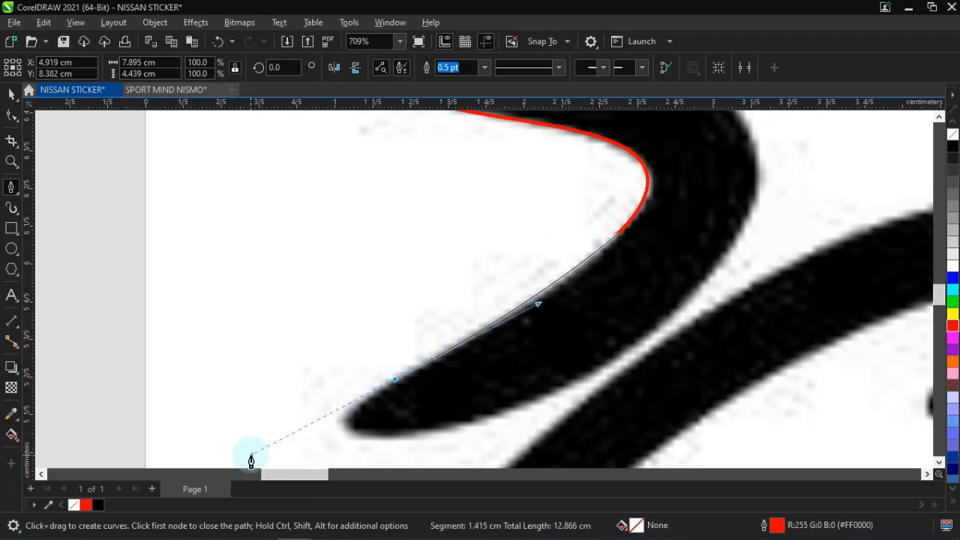
{"action": "left_click_drag", "start_coordinate": [251, 461], "coordinate": [250, 455]}
{"action": "left_click", "coordinate": [440, 437]}
{"action": "left_click_drag", "start_coordinate": [628, 347], "coordinate": [715, 281]}
Continue the S outline up its lower right curve, along the middle stroke, and around the inner left bend.
{"action": "left_click", "coordinate": [739, 230]}
{"action": "left_click", "coordinate": [939, 117]}
{"action": "left_click_drag", "start_coordinate": [723, 238], "coordinate": [661, 171]}
{"action": "scroll", "coordinate": [517, 157], "scroll_direction": "up", "scroll_amount": 1}
{"action": "left_click_drag", "start_coordinate": [465, 188], "coordinate": [413, 142]}
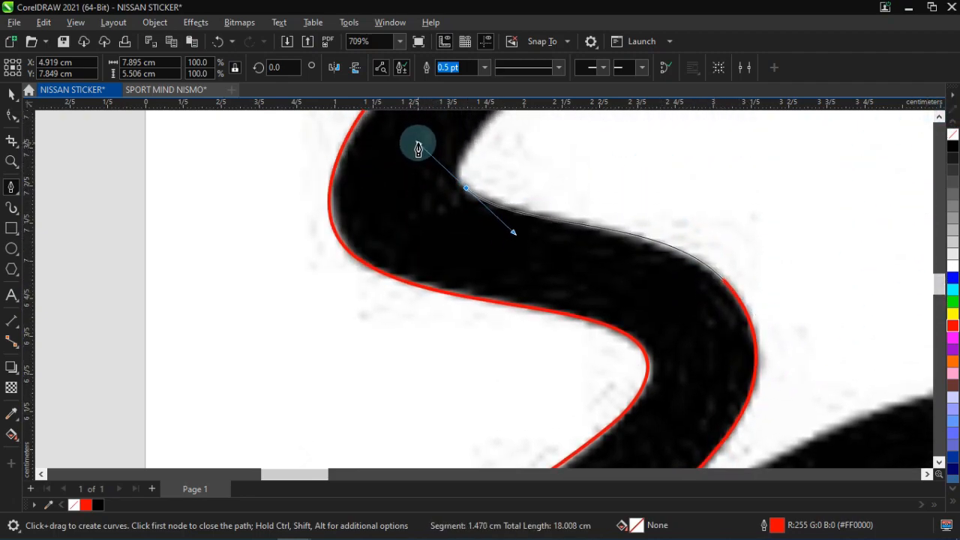
{"action": "left_click", "coordinate": [939, 117]}
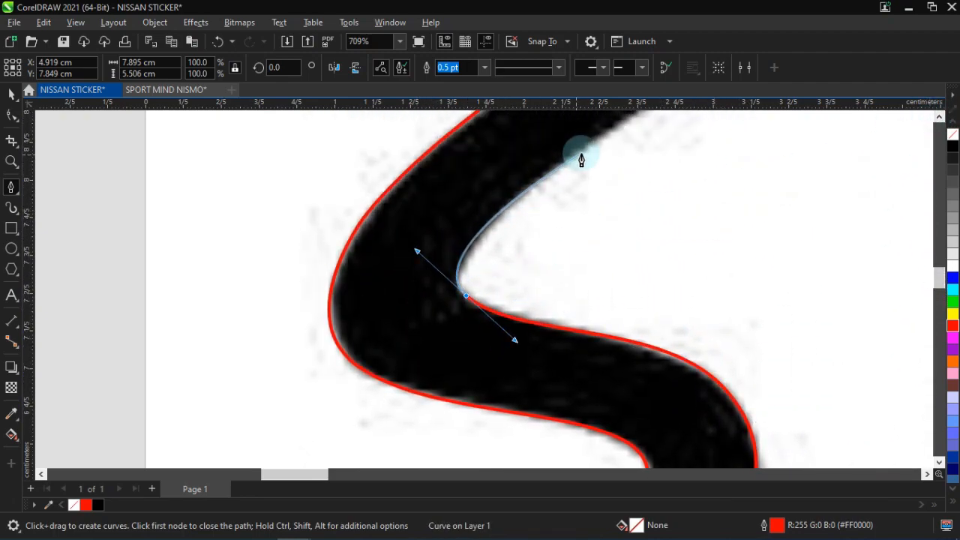
{"action": "left_click", "coordinate": [625, 120]}
Trace the underside of the S's long upper arc toward its right end.
{"action": "scroll", "coordinate": [503, 288], "scroll_direction": "down", "scroll_amount": 2}
{"action": "scroll", "coordinate": [644, 183], "scroll_direction": "up", "scroll_amount": 2}
{"action": "left_click", "coordinate": [939, 117]}
{"action": "left_click_drag", "start_coordinate": [716, 162], "coordinate": [834, 145]}
{"action": "scroll", "coordinate": [569, 407], "scroll_direction": "down", "scroll_amount": 2}
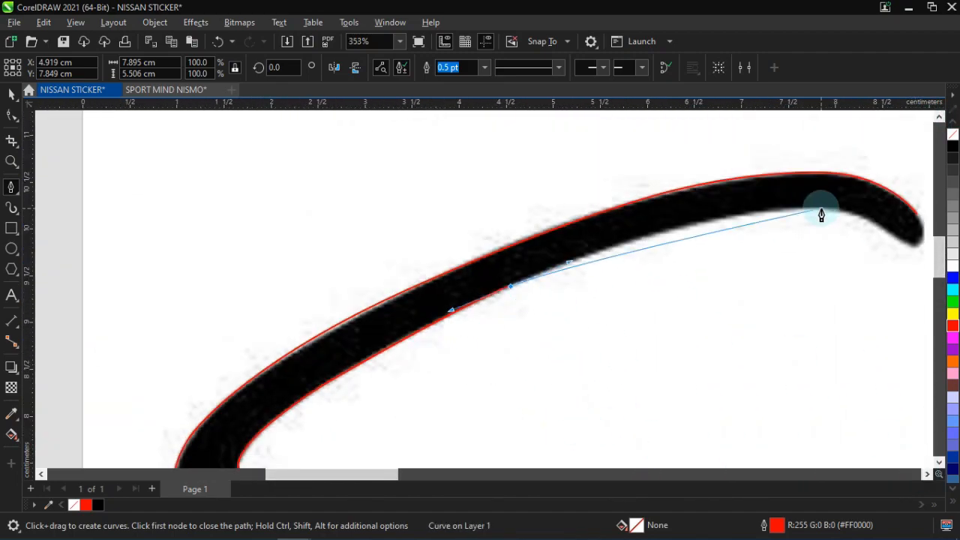
{"action": "left_click_drag", "start_coordinate": [821, 215], "coordinate": [915, 214]}
Round the S's right tip, close the path at its starting node, and fill the shape with red.
{"action": "scroll", "coordinate": [843, 246], "scroll_direction": "up", "scroll_amount": 3}
{"action": "left_click_drag", "start_coordinate": [842, 247], "coordinate": [752, 314]}
{"action": "left_click", "coordinate": [740, 221]}
{"action": "scroll", "coordinate": [724, 182], "scroll_direction": "up", "scroll_amount": 1}
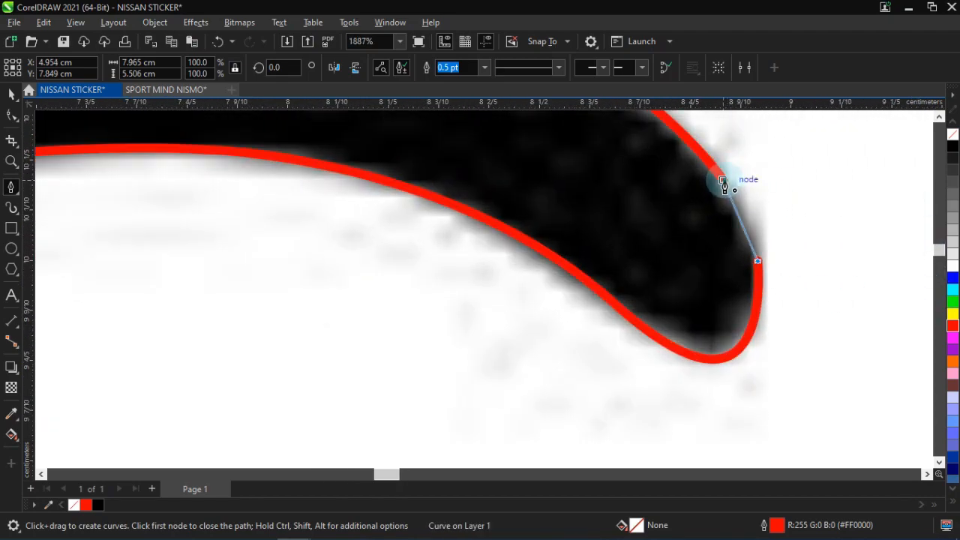
{"action": "scroll", "coordinate": [752, 212], "scroll_direction": "down", "scroll_amount": 3}
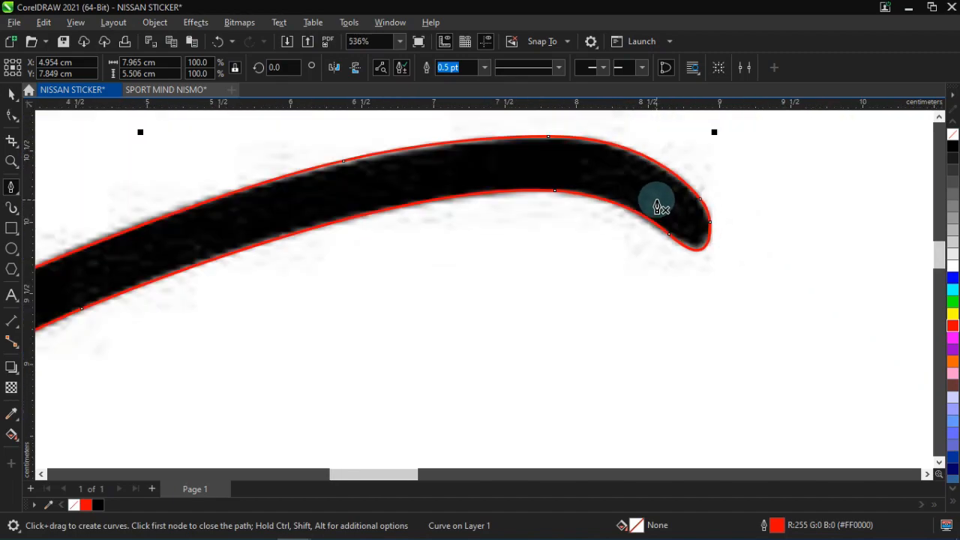
{"action": "left_click", "coordinate": [952, 328]}
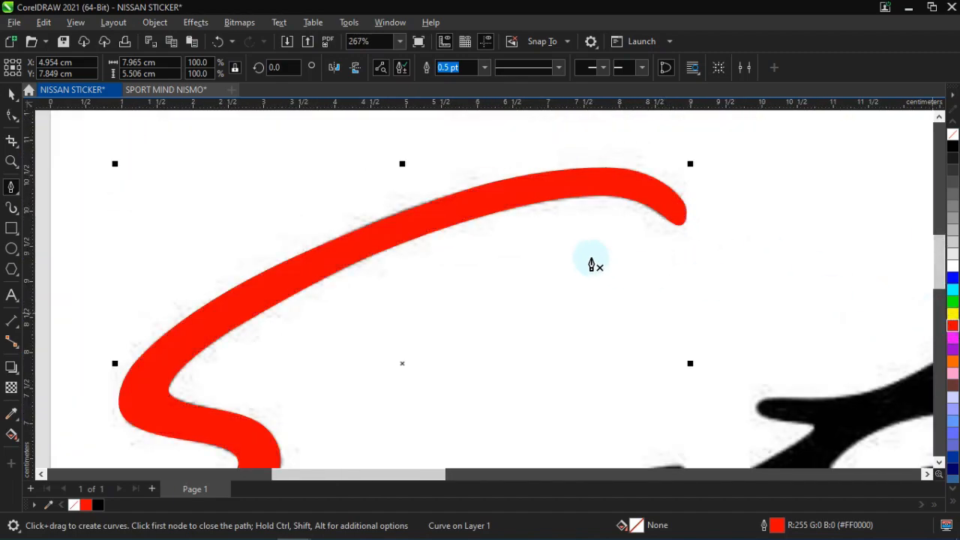
Start a new path at the top of the p's arch and trace its upper edge down past the S's tail.
{"action": "scroll", "coordinate": [578, 258], "scroll_direction": "down", "scroll_amount": 3}
{"action": "scroll", "coordinate": [527, 326], "scroll_direction": "up", "scroll_amount": 3}
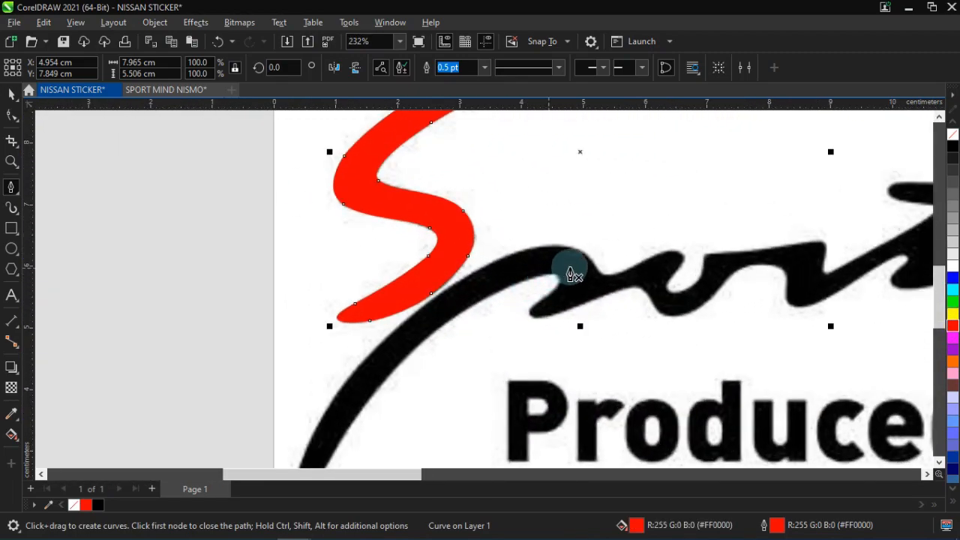
{"action": "scroll", "coordinate": [572, 275], "scroll_direction": "up", "scroll_amount": 2}
{"action": "left_click", "coordinate": [595, 242]}
{"action": "scroll", "coordinate": [595, 243], "scroll_direction": "up", "scroll_amount": 1}
{"action": "left_click_drag", "start_coordinate": [394, 242], "coordinate": [291, 298]}
Trace the left edge of the p's long stem down to its foot and round the bottom tip.
{"action": "scroll", "coordinate": [180, 435], "scroll_direction": "down", "scroll_amount": 3}
{"action": "scroll", "coordinate": [300, 450], "scroll_direction": "up", "scroll_amount": 2}
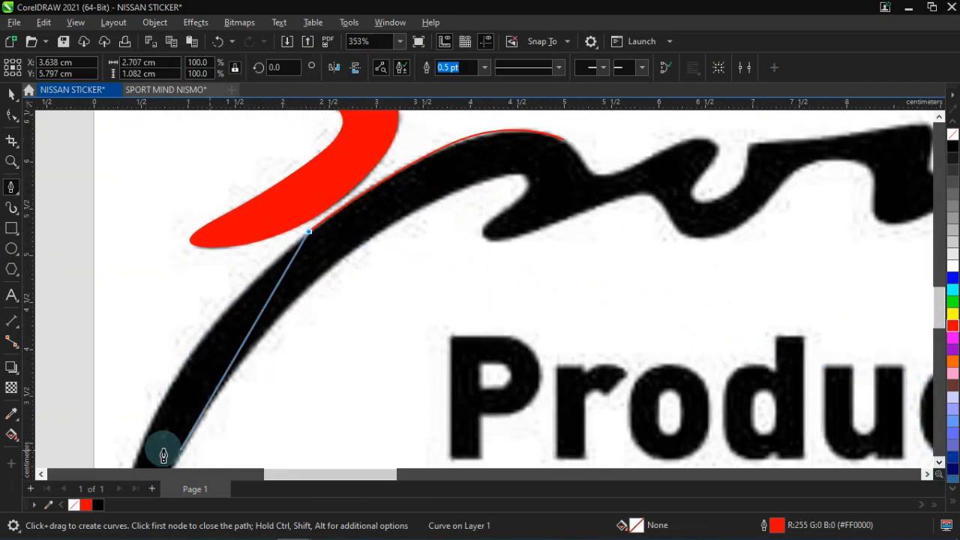
{"action": "scroll", "coordinate": [169, 449], "scroll_direction": "left", "scroll_amount": 2}
{"action": "mouse_move", "coordinate": [339, 403]}
{"action": "left_mouse_down"}
{"action": "mouse_move", "coordinate": [297, 437]}
{"action": "mouse_move", "coordinate": [352, 458]}
{"action": "mouse_move", "coordinate": [379, 416]}
{"action": "left_mouse_up"}
{"action": "left_click", "coordinate": [306, 455]}
Trace the right edge of the p's stem up from the foot to the underside of its arch.
{"action": "scroll", "coordinate": [326, 455], "scroll_direction": "down", "scroll_amount": 3}
{"action": "scroll", "coordinate": [323, 459], "scroll_direction": "up", "scroll_amount": 2}
{"action": "scroll", "coordinate": [379, 416], "scroll_direction": "down", "scroll_amount": 1}
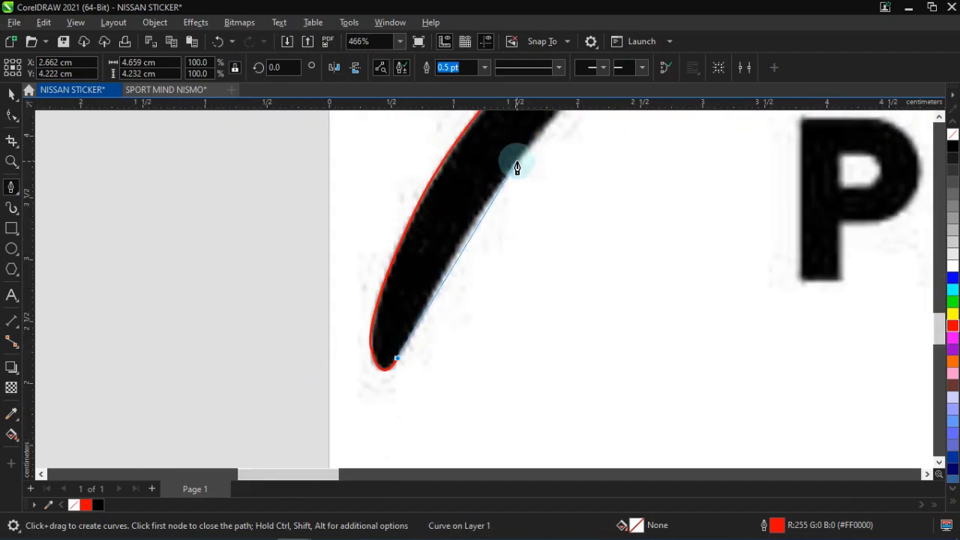
{"action": "scroll", "coordinate": [562, 108], "scroll_direction": "up", "scroll_amount": 3}
{"action": "left_click_drag", "start_coordinate": [516, 274], "coordinate": [551, 242]}
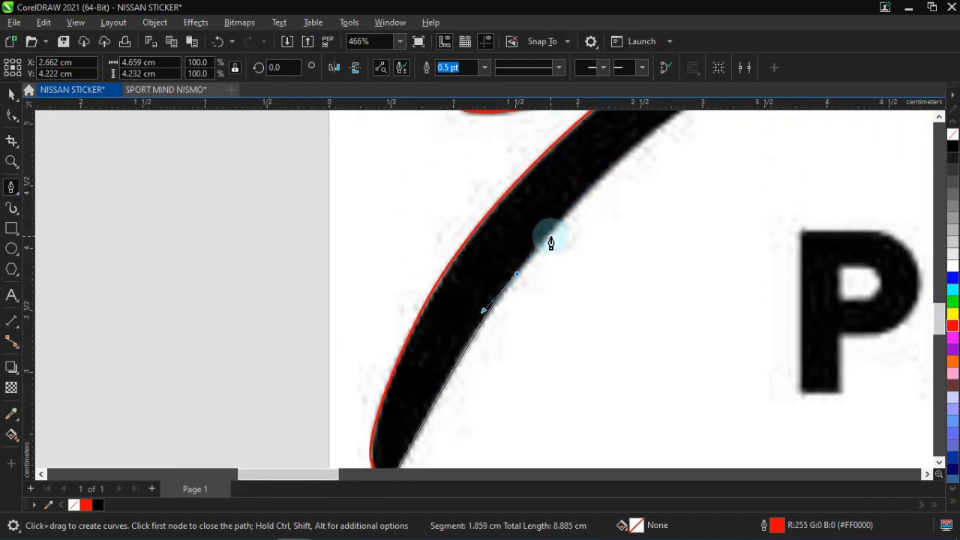
{"action": "scroll", "coordinate": [637, 145], "scroll_direction": "down", "scroll_amount": 1}
{"action": "scroll", "coordinate": [599, 182], "scroll_direction": "up", "scroll_amount": 1}
{"action": "left_click_drag", "start_coordinate": [572, 178], "coordinate": [683, 126]}
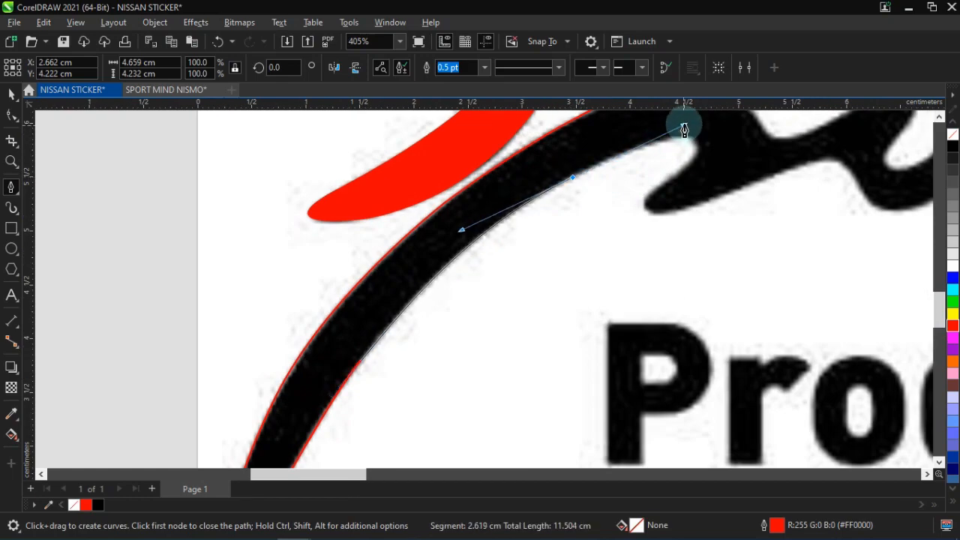
Trace around the p's inner hook and its lower lobe, following the bottom edge to the base of the o.
{"action": "left_click", "coordinate": [687, 129]}
{"action": "scroll", "coordinate": [687, 134], "scroll_direction": "up", "scroll_amount": 1}
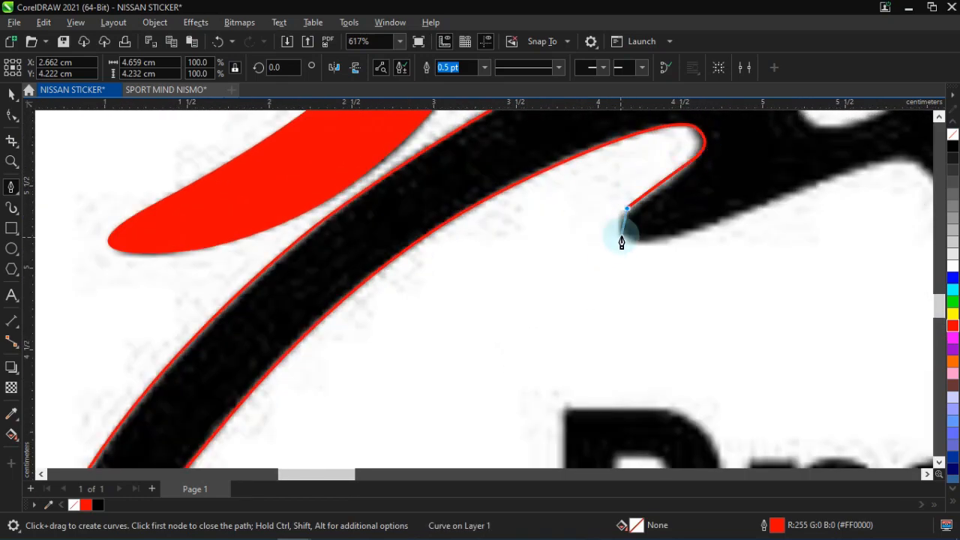
{"action": "left_click_drag", "start_coordinate": [855, 171], "coordinate": [825, 133]}
{"action": "left_click_drag", "start_coordinate": [855, 240], "coordinate": [896, 247]}
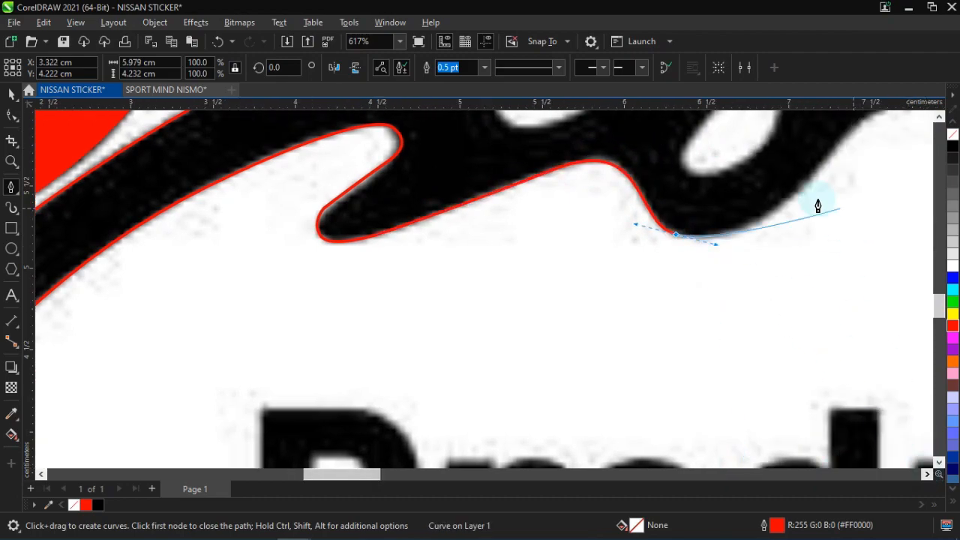
Trace the lower edge from the o's base up under the r's arch and around the r's foot.
{"action": "left_click", "coordinate": [753, 225]}
{"action": "left_click_drag", "start_coordinate": [838, 142], "coordinate": [887, 138]}
{"action": "left_click", "coordinate": [926, 474]}
{"action": "left_click", "coordinate": [705, 159]}
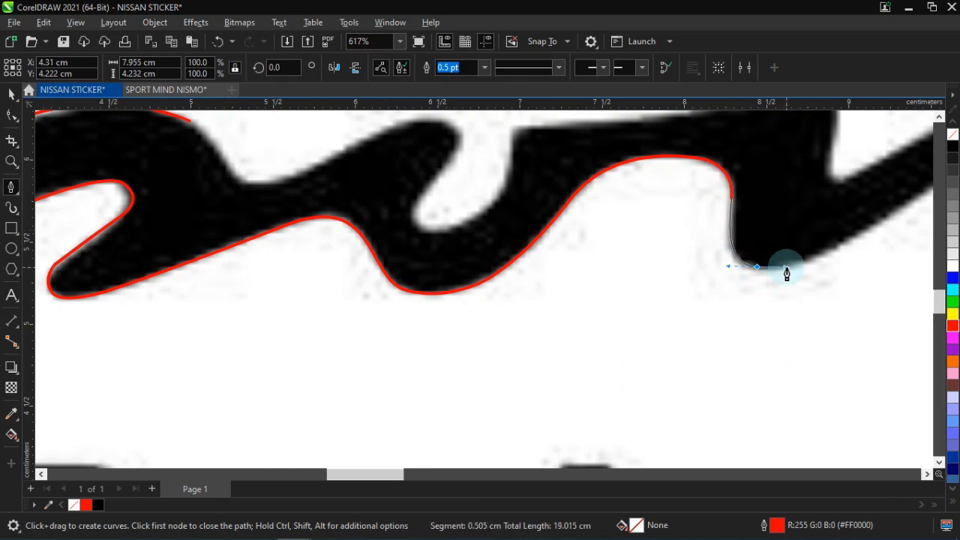
{"action": "left_click", "coordinate": [831, 257]}
Trace the lower edge from the r to the t, following the t's small notch and rounded base.
{"action": "left_click_drag", "start_coordinate": [715, 225], "coordinate": [787, 171]}
{"action": "left_click_drag", "start_coordinate": [793, 225], "coordinate": [793, 223]}
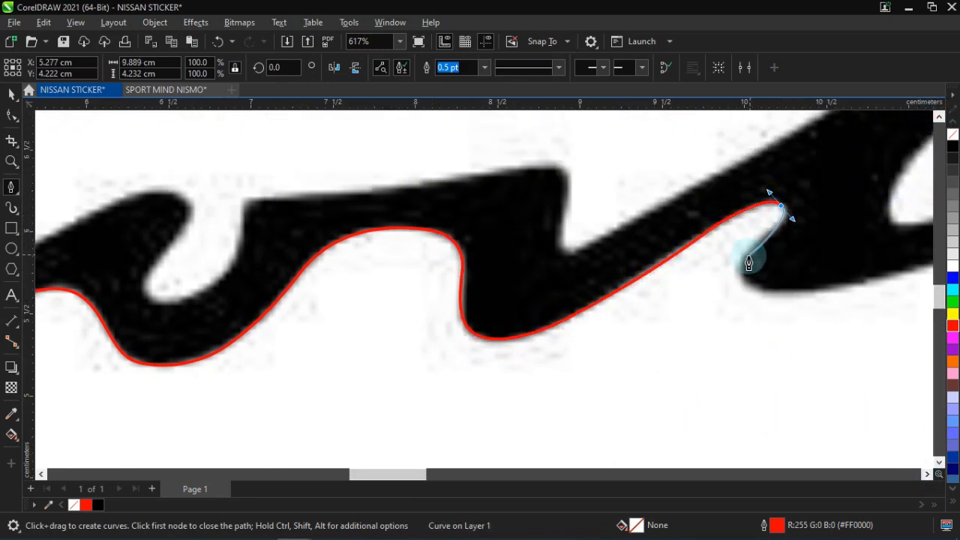
{"action": "left_click_drag", "start_coordinate": [807, 291], "coordinate": [809, 290]}
{"action": "left_click", "coordinate": [926, 474]}
{"action": "left_click", "coordinate": [927, 474]}
Trace the underside from the t's base to the final s, rounding the notch and the s's lower left curve.
{"action": "left_click_drag", "start_coordinate": [680, 233], "coordinate": [802, 188]}
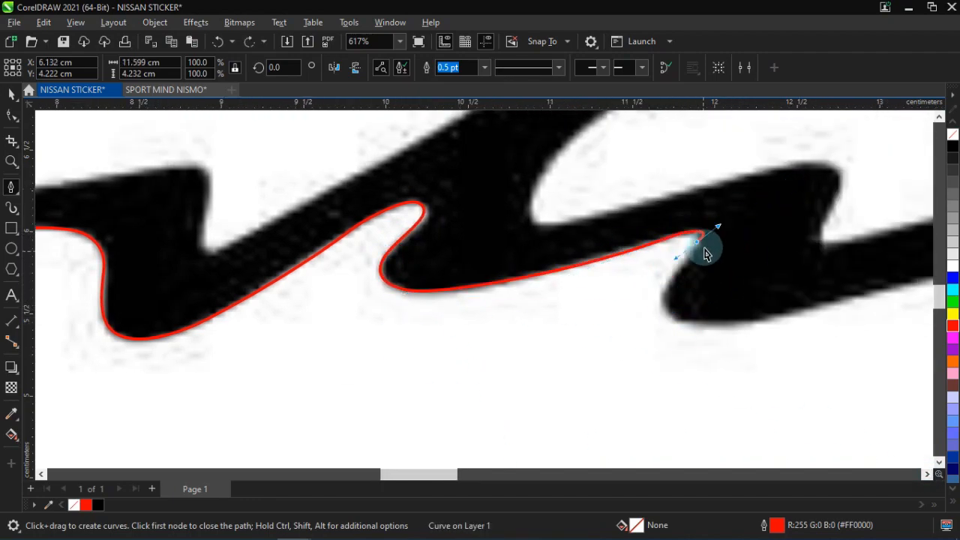
{"action": "scroll", "coordinate": [707, 251], "scroll_direction": "up", "scroll_amount": 3}
{"action": "left_click_drag", "start_coordinate": [702, 223], "coordinate": [712, 264]}
{"action": "left_click_drag", "start_coordinate": [592, 411], "coordinate": [588, 451]}
Trace the lower edge of the final s's long tail and round its right tip.
{"action": "scroll", "coordinate": [604, 356], "scroll_direction": "down", "scroll_amount": 3}
{"action": "scroll", "coordinate": [686, 347], "scroll_direction": "down", "scroll_amount": 2}
{"action": "scroll", "coordinate": [452, 382], "scroll_direction": "right", "scroll_amount": 3}
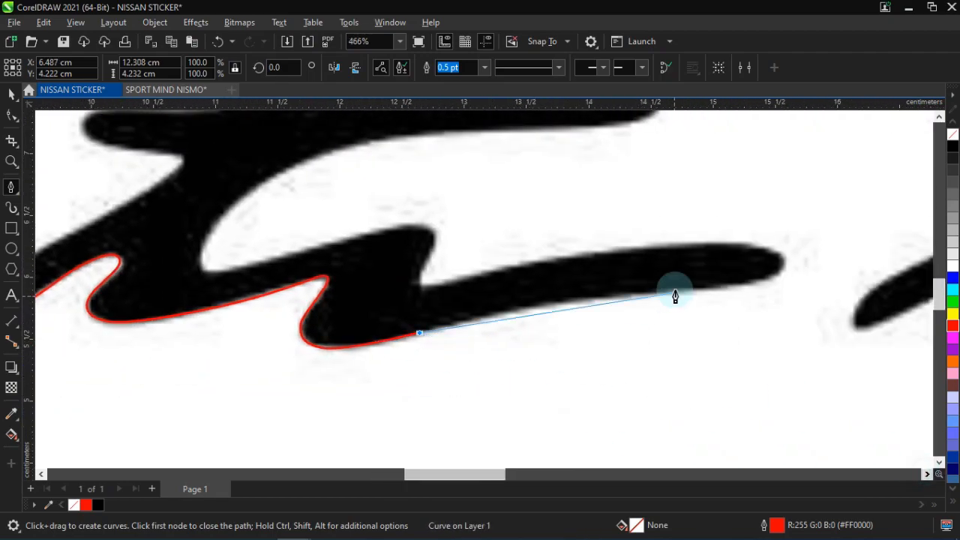
{"action": "left_click_drag", "start_coordinate": [697, 290], "coordinate": [784, 232]}
{"action": "scroll", "coordinate": [792, 268], "scroll_direction": "up", "scroll_amount": 1}
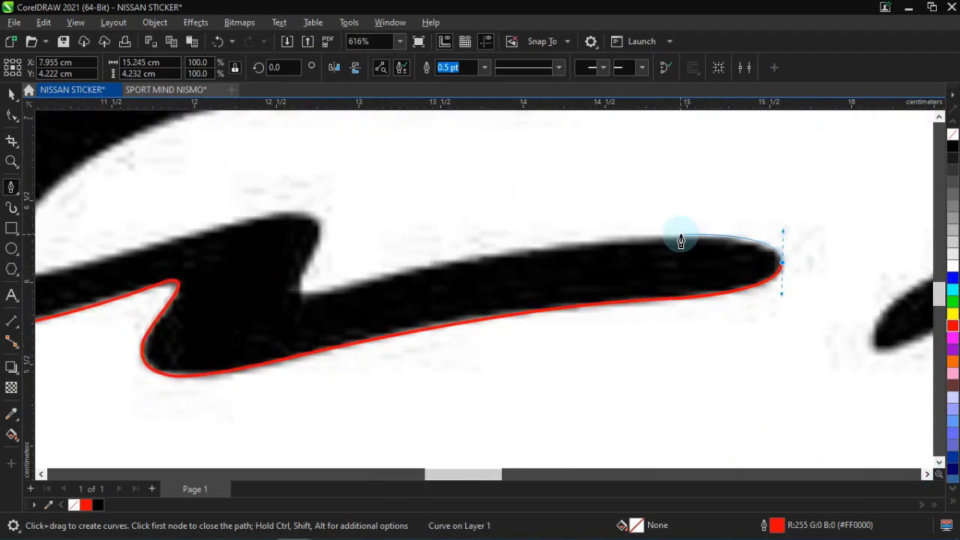
Trace the tail's upper edge back to the s's inner corner and around the top of the s.
{"action": "left_click", "coordinate": [681, 233]}
{"action": "left_click_drag", "start_coordinate": [345, 285], "coordinate": [215, 322]}
{"action": "scroll", "coordinate": [291, 290], "scroll_direction": "up", "scroll_amount": 1}
{"action": "left_click", "coordinate": [301, 291]}
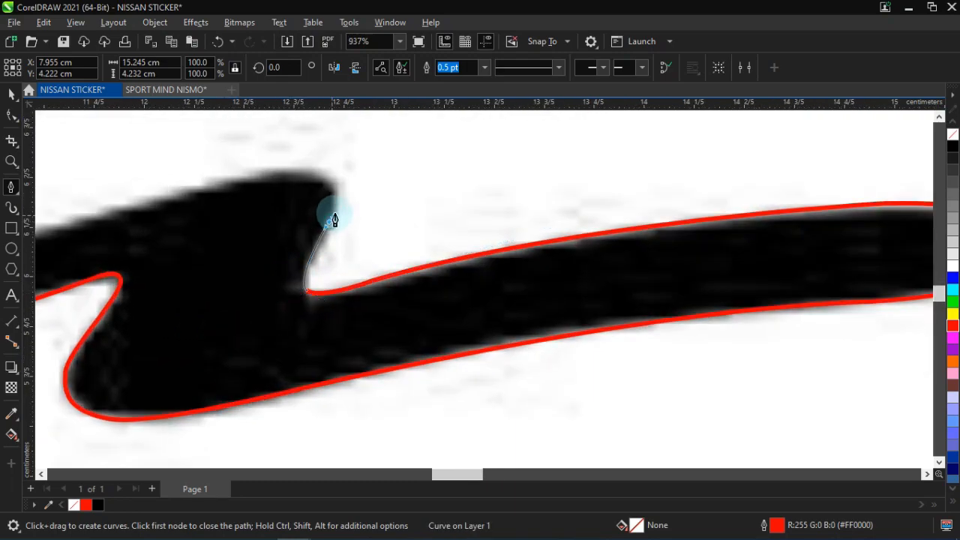
{"action": "left_click_drag", "start_coordinate": [294, 160], "coordinate": [290, 160]}
Trace the link from the s back to the t, then up the t's inner curve to the crossbar's underside.
{"action": "scroll", "coordinate": [403, 178], "scroll_direction": "down", "scroll_amount": 4}
{"action": "left_click_drag", "start_coordinate": [129, 226], "coordinate": [80, 241]}
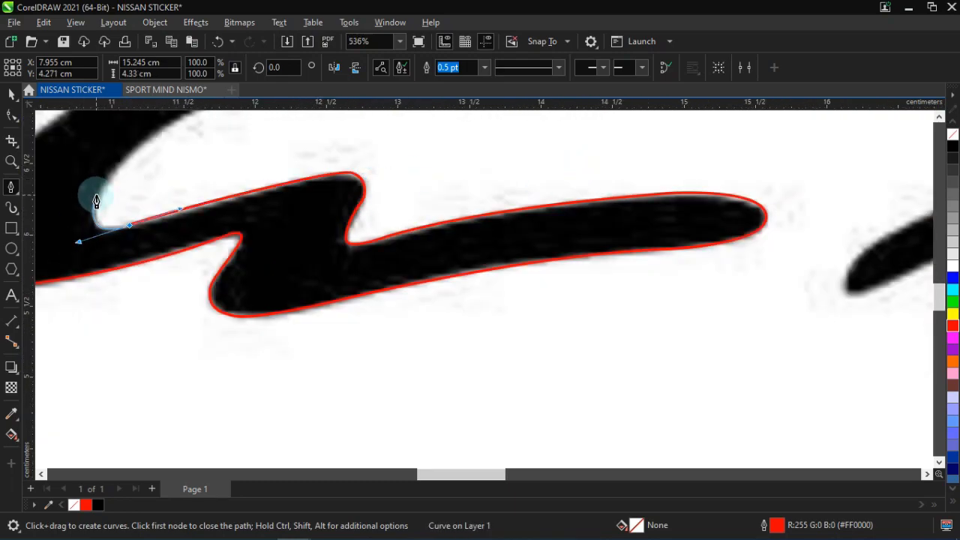
{"action": "left_click", "coordinate": [98, 195]}
{"action": "scroll", "coordinate": [484, 326], "scroll_direction": "down", "scroll_amount": 5}
{"action": "scroll", "coordinate": [300, 214], "scroll_direction": "up", "scroll_amount": 7}
{"action": "left_click_drag", "start_coordinate": [520, 208], "coordinate": [672, 183]}
Trace around the right arm of the t's crossbar, from its underside and rounded end back to the upper notch.
{"action": "scroll", "coordinate": [589, 234], "scroll_direction": "down", "scroll_amount": 5}
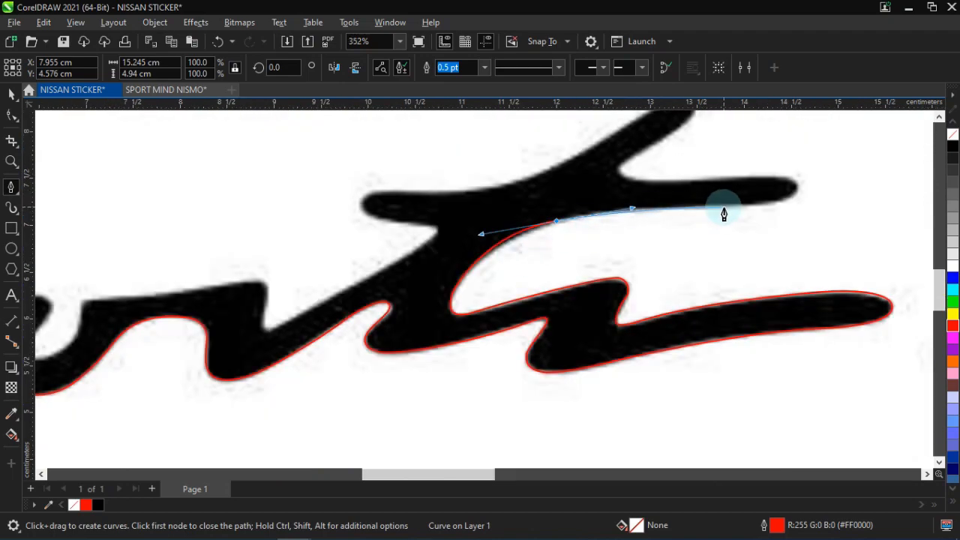
{"action": "scroll", "coordinate": [738, 210], "scroll_direction": "up", "scroll_amount": 1}
{"action": "left_click_drag", "start_coordinate": [814, 180], "coordinate": [773, 168]}
{"action": "scroll", "coordinate": [812, 159], "scroll_direction": "up", "scroll_amount": 3}
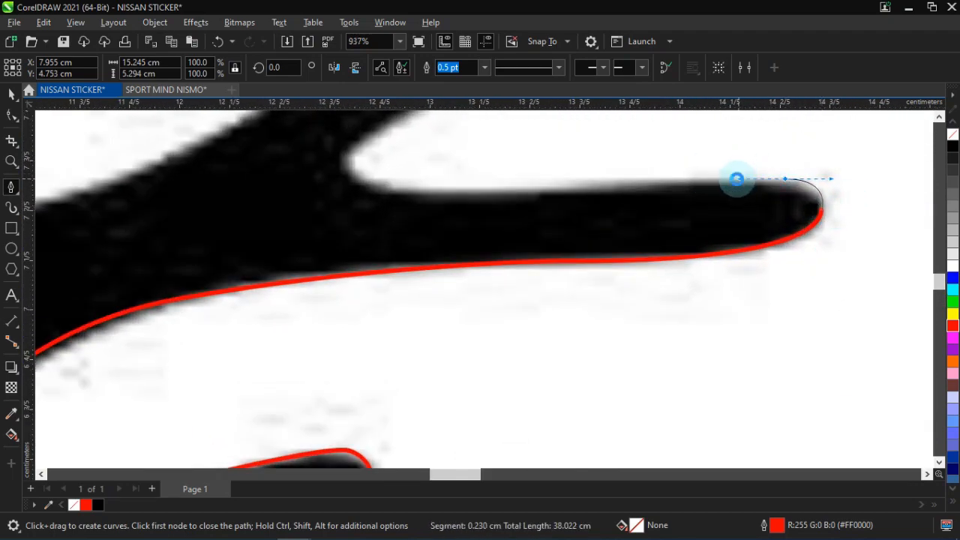
{"action": "left_click_drag", "start_coordinate": [578, 188], "coordinate": [525, 194]}
{"action": "left_click_drag", "start_coordinate": [355, 169], "coordinate": [333, 138]}
Trace around the t's diagonal upper stroke from the notch, rounding its tip and starting down its upper edge.
{"action": "scroll", "coordinate": [433, 330], "scroll_direction": "down", "scroll_amount": 5}
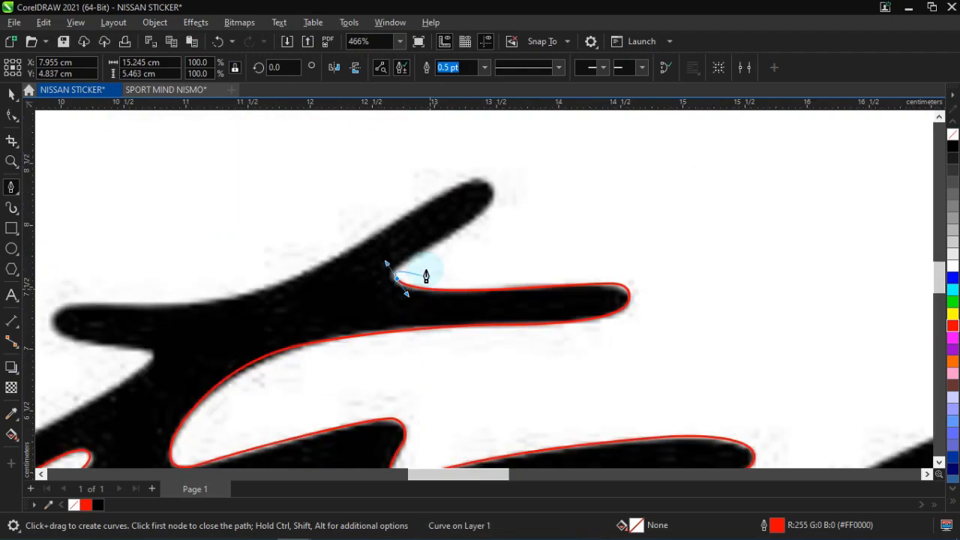
{"action": "scroll", "coordinate": [414, 261], "scroll_direction": "up", "scroll_amount": 7}
{"action": "left_click_drag", "start_coordinate": [510, 198], "coordinate": [530, 187]}
{"action": "scroll", "coordinate": [530, 187], "scroll_direction": "down", "scroll_amount": 6}
{"action": "scroll", "coordinate": [561, 135], "scroll_direction": "up", "scroll_amount": 5}
{"action": "left_click_drag", "start_coordinate": [579, 148], "coordinate": [568, 114]}
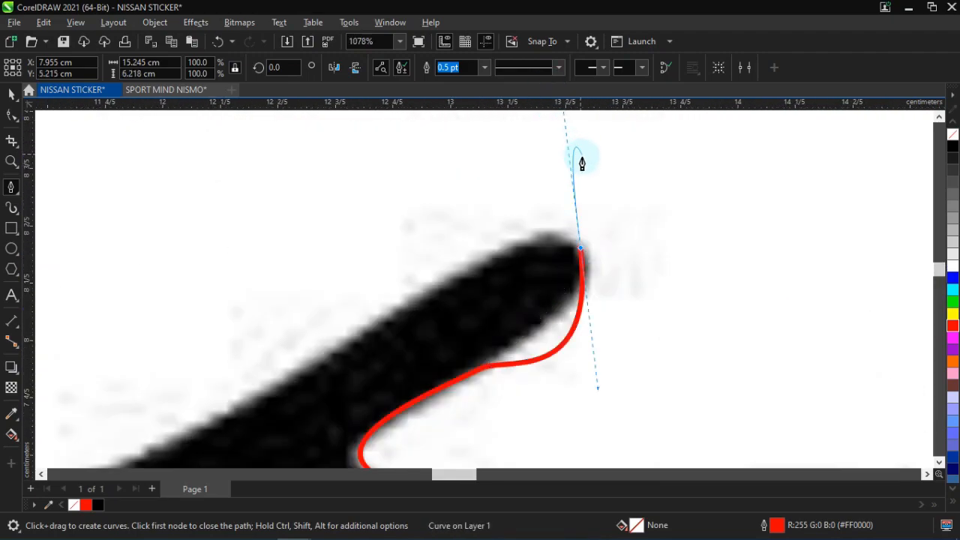
{"action": "key", "text": "ctrl+z"}
{"action": "left_click_drag", "start_coordinate": [578, 248], "coordinate": [536, 197]}
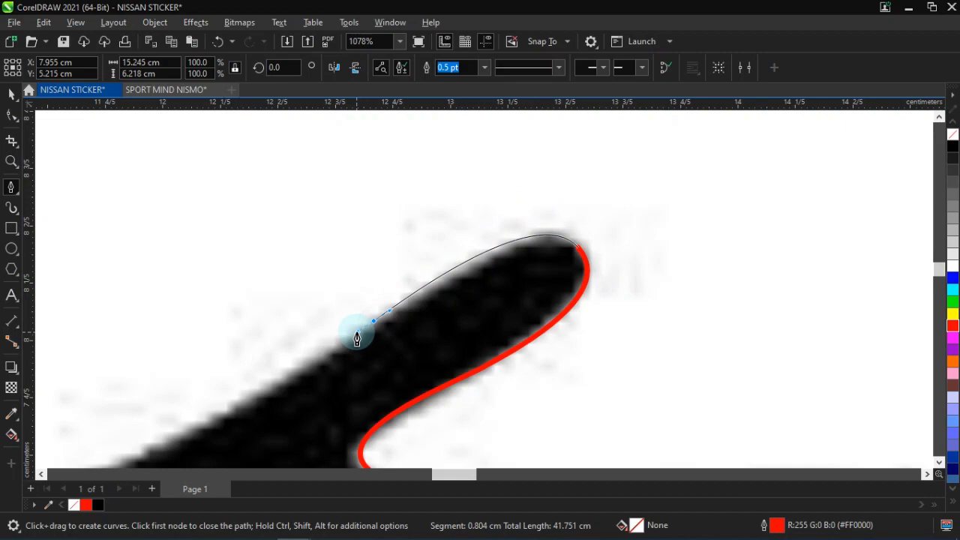
{"action": "left_click_drag", "start_coordinate": [357, 332], "coordinate": [357, 332]}
Trace the t's upper edge from the diagonal stroke's tip down and along the top of the crossbar's left arm.
{"action": "scroll", "coordinate": [462, 294], "scroll_direction": "down", "scroll_amount": 5}
{"action": "left_click_drag", "start_coordinate": [191, 406], "coordinate": [94, 413]}
{"action": "left_click", "coordinate": [66, 410]}
{"action": "scroll", "coordinate": [382, 348], "scroll_direction": "down", "scroll_amount": 5}
{"action": "scroll", "coordinate": [201, 387], "scroll_direction": "up", "scroll_amount": 8}
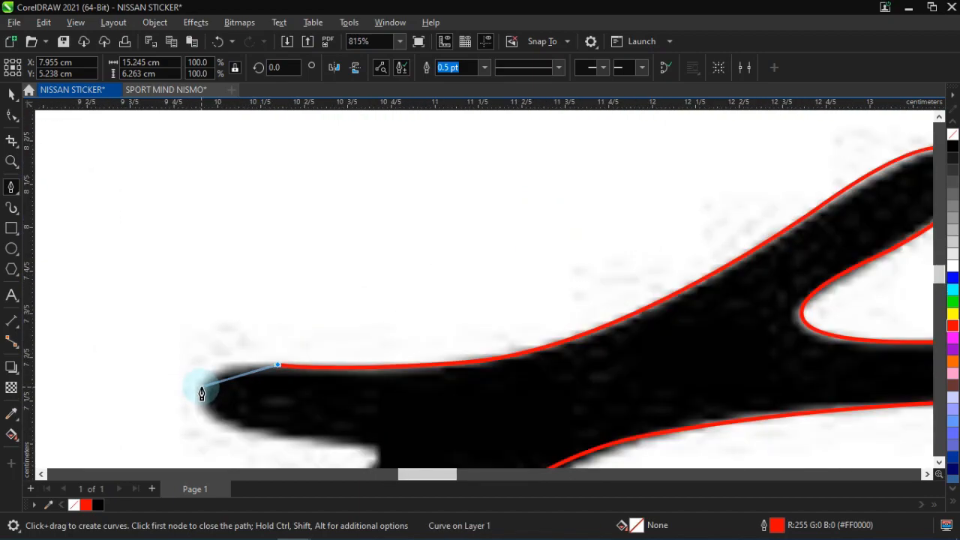
Trace around the rounded left end of the t's crossbar and along its underside to the inner corner.
{"action": "left_click_drag", "start_coordinate": [188, 424], "coordinate": [189, 424]}
{"action": "scroll", "coordinate": [326, 435], "scroll_direction": "down", "scroll_amount": 3}
{"action": "scroll", "coordinate": [325, 435], "scroll_direction": "up", "scroll_amount": 5}
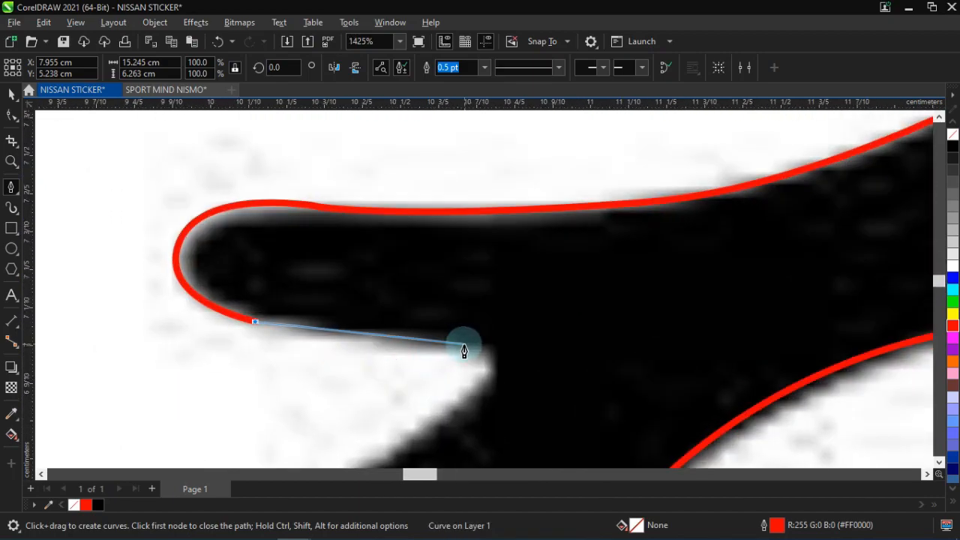
{"action": "left_click_drag", "start_coordinate": [471, 346], "coordinate": [566, 352]}
{"action": "scroll", "coordinate": [340, 441], "scroll_direction": "down", "scroll_amount": 3}
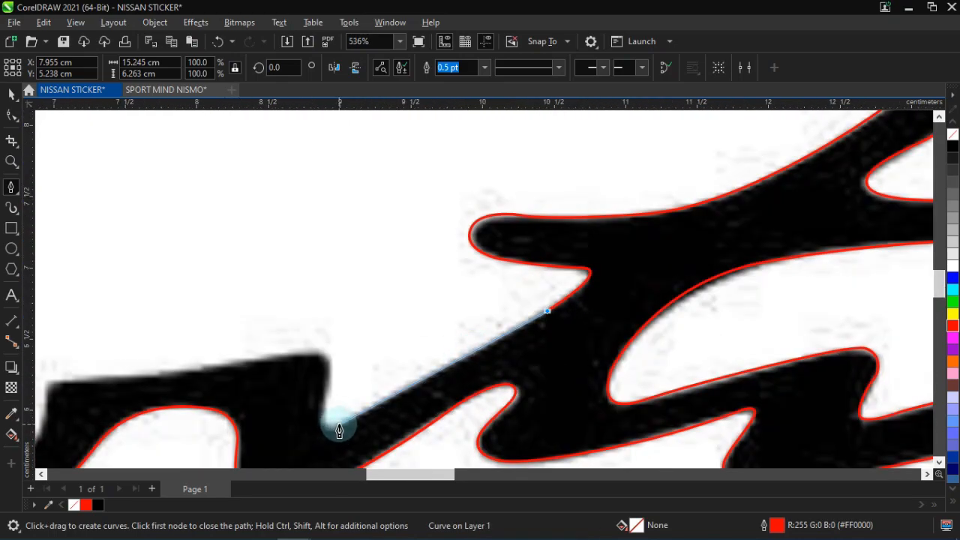
Trace the t's link down into the notch beside the r, then up the r's right side and around its upper corner.
{"action": "left_click", "coordinate": [339, 430]}
{"action": "scroll", "coordinate": [330, 450], "scroll_direction": "up", "scroll_amount": 3}
{"action": "left_click_drag", "start_coordinate": [327, 330], "coordinate": [350, 281]}
{"action": "key", "text": "ctrl+z"}
{"action": "left_click_drag", "start_coordinate": [327, 347], "coordinate": [341, 297]}
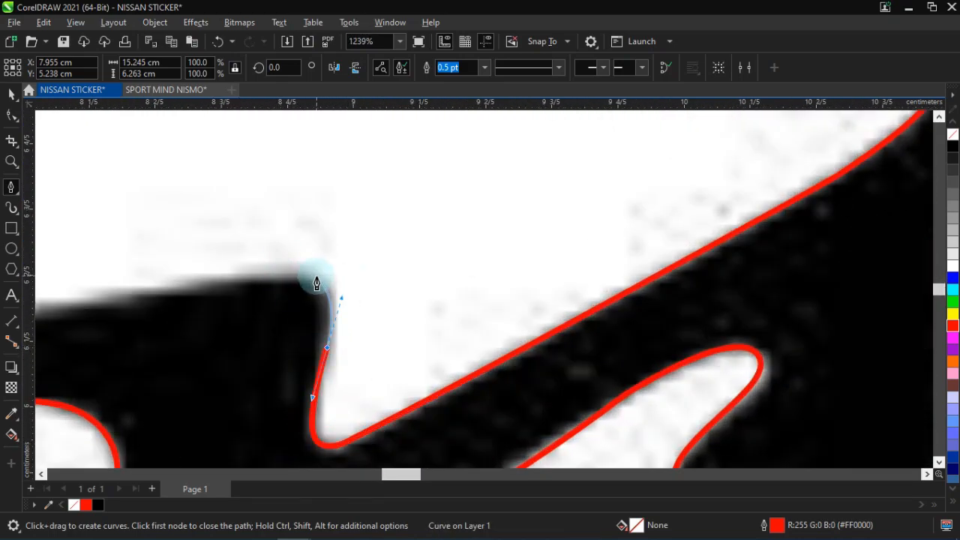
{"action": "left_click_drag", "start_coordinate": [289, 268], "coordinate": [289, 269]}
Trace along the r's top edge, down its left side and around the rounded gap between the r and o.
{"action": "scroll", "coordinate": [315, 269], "scroll_direction": "down", "scroll_amount": 3}
{"action": "scroll", "coordinate": [174, 313], "scroll_direction": "up", "scroll_amount": 3}
{"action": "left_click_drag", "start_coordinate": [430, 303], "coordinate": [265, 332]}
{"action": "left_click_drag", "start_coordinate": [206, 323], "coordinate": [193, 331]}
{"action": "left_click_drag", "start_coordinate": [186, 410], "coordinate": [87, 461]}
{"action": "left_click_drag", "start_coordinate": [73, 441], "coordinate": [71, 417]}
{"action": "left_click_drag", "start_coordinate": [129, 361], "coordinate": [145, 348]}
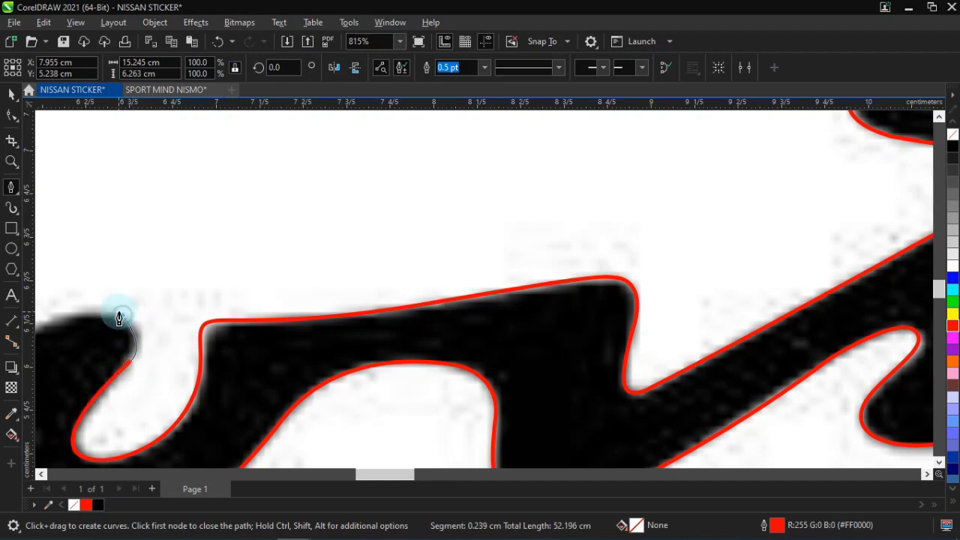
Trace over the top of the o, close the outline at the p's bowl, and fill the shape with red.
{"action": "left_click_drag", "start_coordinate": [120, 314], "coordinate": [99, 304]}
{"action": "scroll", "coordinate": [390, 293], "scroll_direction": "down", "scroll_amount": 1}
{"action": "scroll", "coordinate": [167, 318], "scroll_direction": "up", "scroll_amount": 1}
{"action": "left_click_drag", "start_coordinate": [218, 322], "coordinate": [147, 367]}
{"action": "left_click_drag", "start_coordinate": [80, 372], "coordinate": [42, 371]}
{"action": "scroll", "coordinate": [236, 347], "scroll_direction": "down", "scroll_amount": 1}
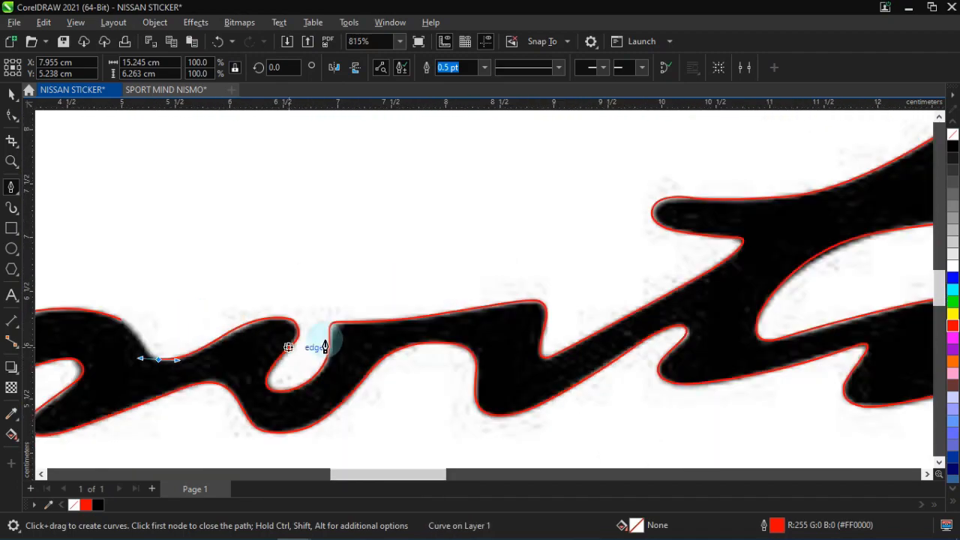
{"action": "scroll", "coordinate": [100, 327], "scroll_direction": "up", "scroll_amount": 2}
{"action": "left_click_drag", "start_coordinate": [157, 309], "coordinate": [219, 329]}
{"action": "scroll", "coordinate": [269, 329], "scroll_direction": "down", "scroll_amount": 4}
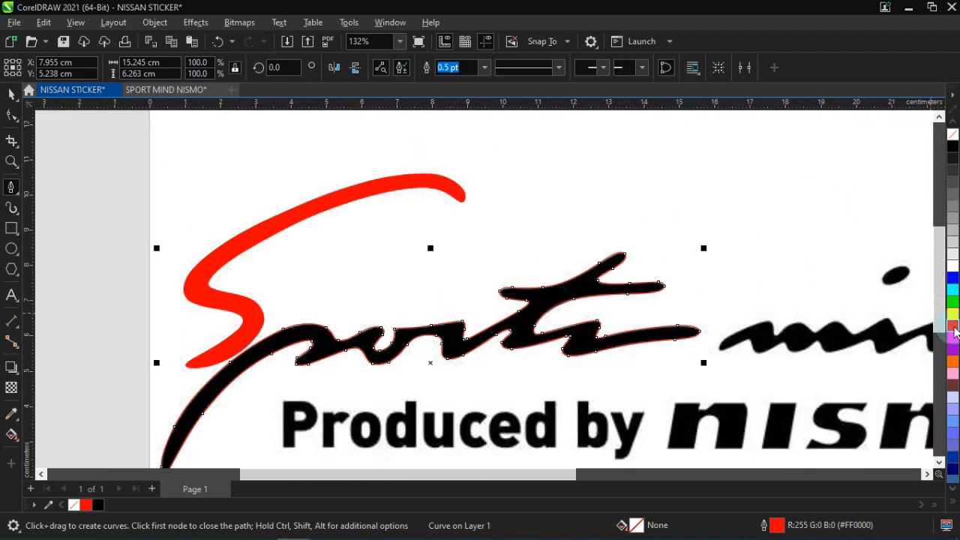
{"action": "left_click", "coordinate": [953, 327]}
Start the "mind" outline around the m's entry stroke, from its upper edge around the tip to the first notch underneath.
{"action": "scroll", "coordinate": [472, 322], "scroll_direction": "down", "scroll_amount": 2}
{"action": "scroll", "coordinate": [311, 332], "scroll_direction": "up", "scroll_amount": 5}
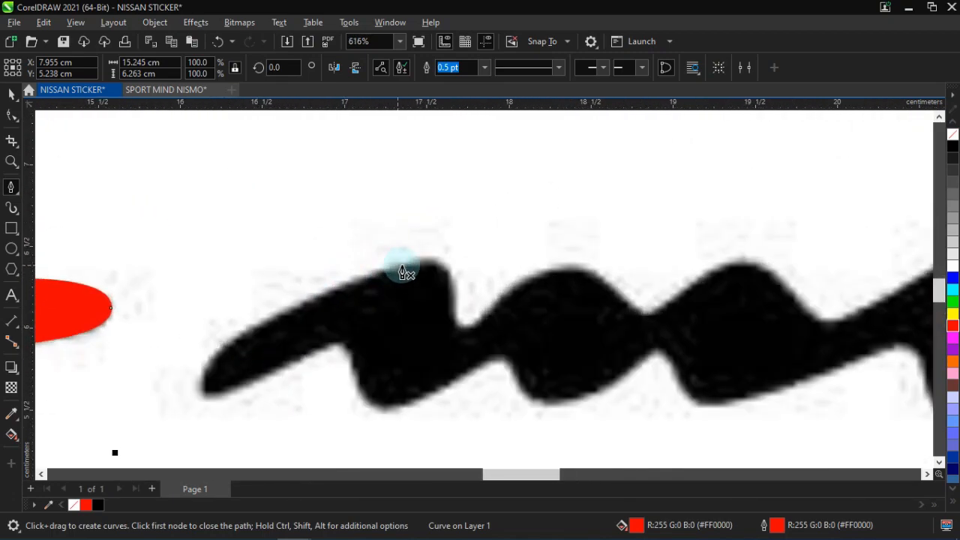
{"action": "left_click", "coordinate": [405, 264]}
{"action": "left_click_drag", "start_coordinate": [212, 361], "coordinate": [175, 411]}
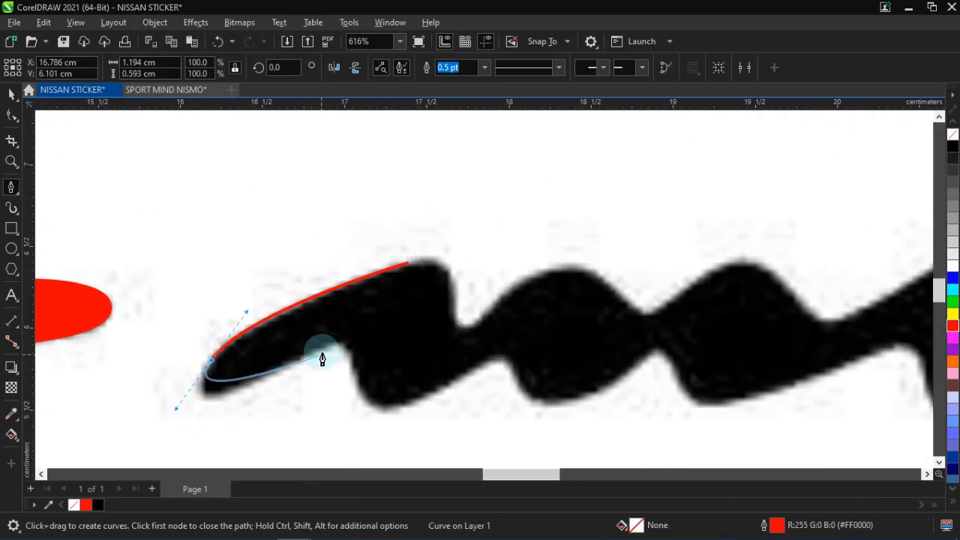
{"action": "left_click_drag", "start_coordinate": [327, 345], "coordinate": [426, 291]}
{"action": "key", "text": "ctrl+z"}
{"action": "scroll", "coordinate": [206, 398], "scroll_direction": "up", "scroll_amount": 1}
{"action": "left_click_drag", "start_coordinate": [205, 388], "coordinate": [225, 406]}
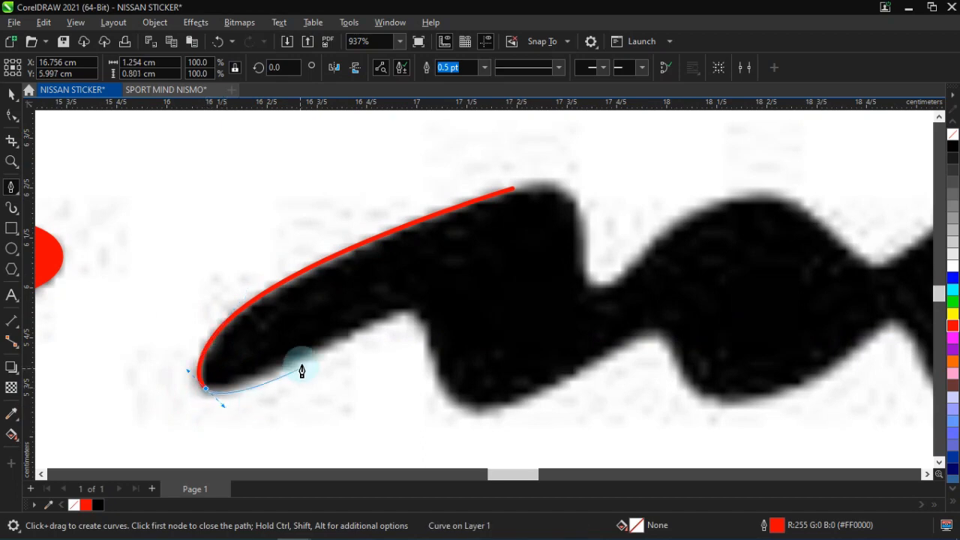
{"action": "mouse_move", "coordinate": [411, 308]}
{"action": "left_mouse_down"}
{"action": "mouse_move", "coordinate": [450, 407]}
{"action": "mouse_move", "coordinate": [424, 316]}
{"action": "left_mouse_up"}
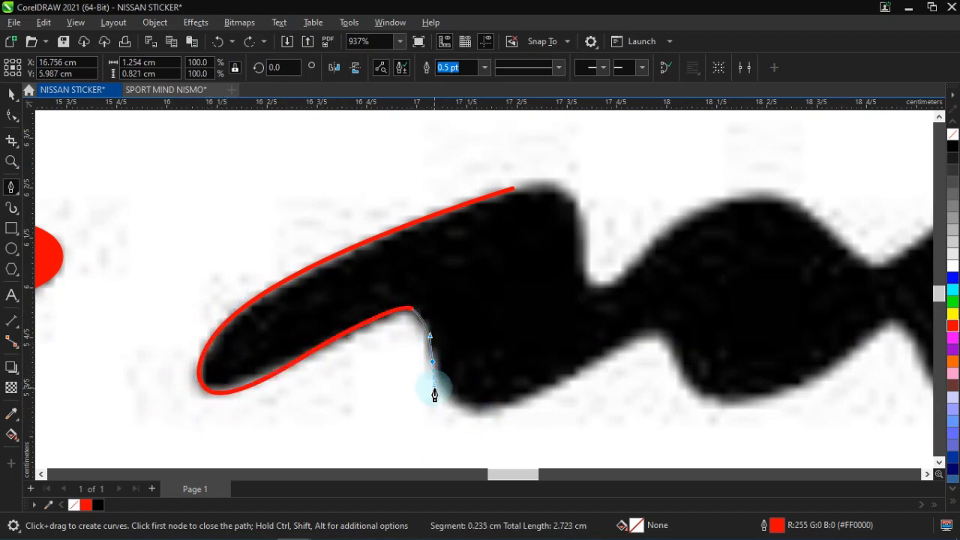
Trace the lower edge of the m around its three stem bottoms and along the link towards the i.
{"action": "left_click_drag", "start_coordinate": [634, 340], "coordinate": [694, 296]}
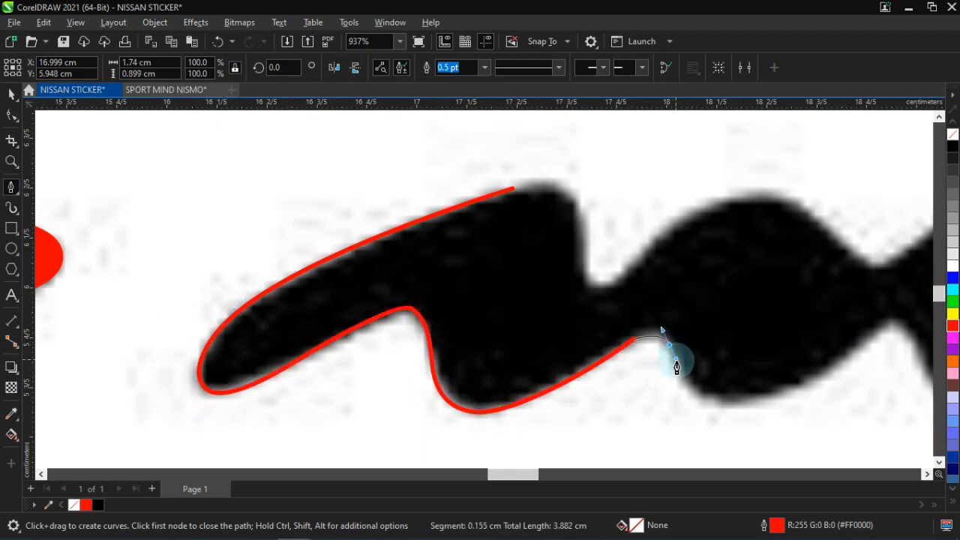
{"action": "left_click_drag", "start_coordinate": [874, 336], "coordinate": [919, 278]}
{"action": "left_click", "coordinate": [927, 474]}
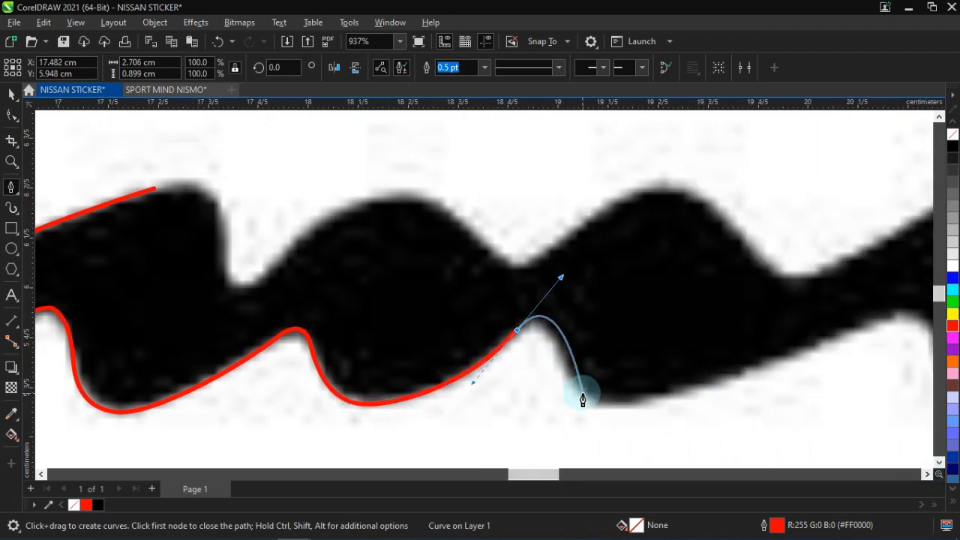
{"action": "left_click_drag", "start_coordinate": [583, 394], "coordinate": [620, 409]}
{"action": "left_click", "coordinate": [688, 391]}
{"action": "left_click_drag", "start_coordinate": [881, 319], "coordinate": [924, 298]}
{"action": "left_click", "coordinate": [926, 473]}
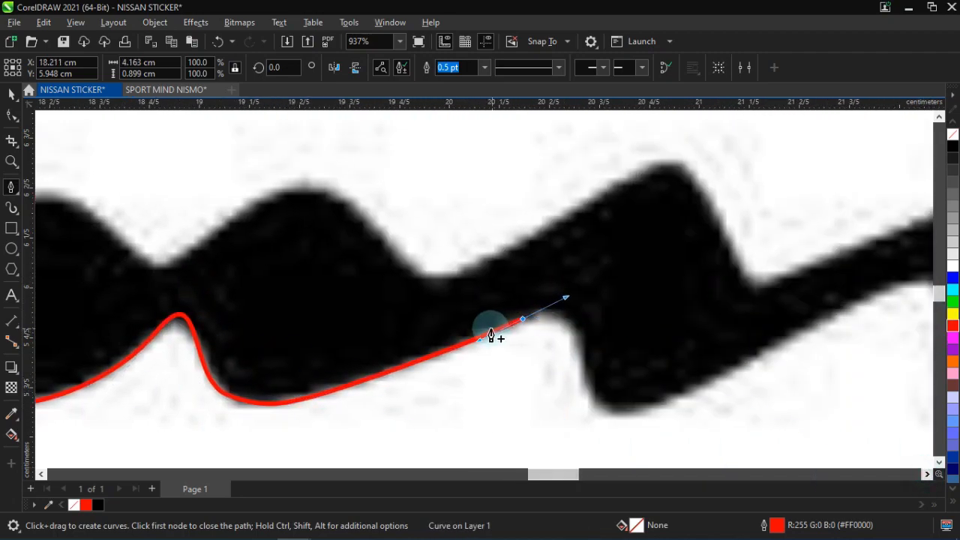
Trace over the notch before the i, around the i's bottom and up the underside of the link to the n.
{"action": "scroll", "coordinate": [590, 403], "scroll_direction": "up", "scroll_amount": 2}
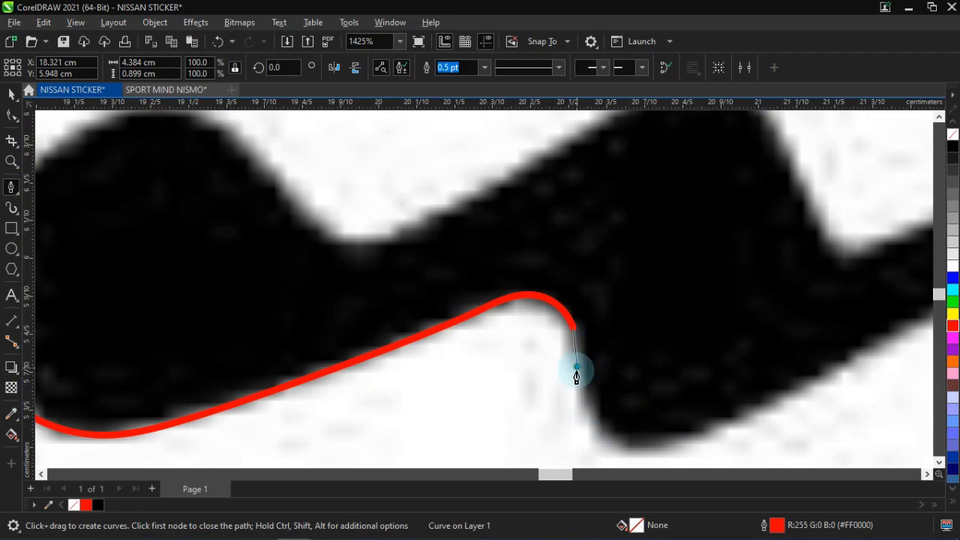
{"action": "left_click_drag", "start_coordinate": [659, 460], "coordinate": [662, 447]}
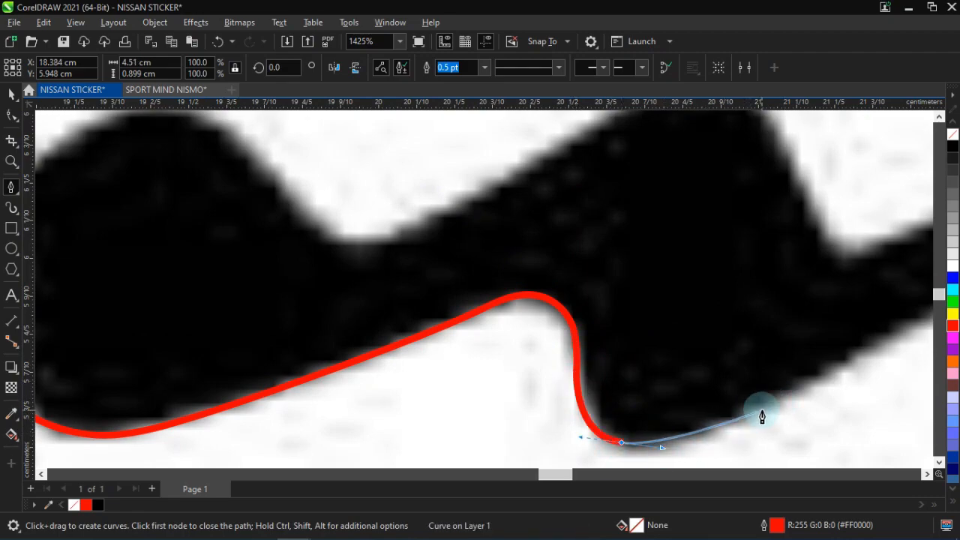
{"action": "left_click_drag", "start_coordinate": [759, 411], "coordinate": [816, 380]}
{"action": "scroll", "coordinate": [728, 260], "scroll_direction": "right", "scroll_amount": 3}
{"action": "left_click_drag", "start_coordinate": [692, 254], "coordinate": [741, 237]}
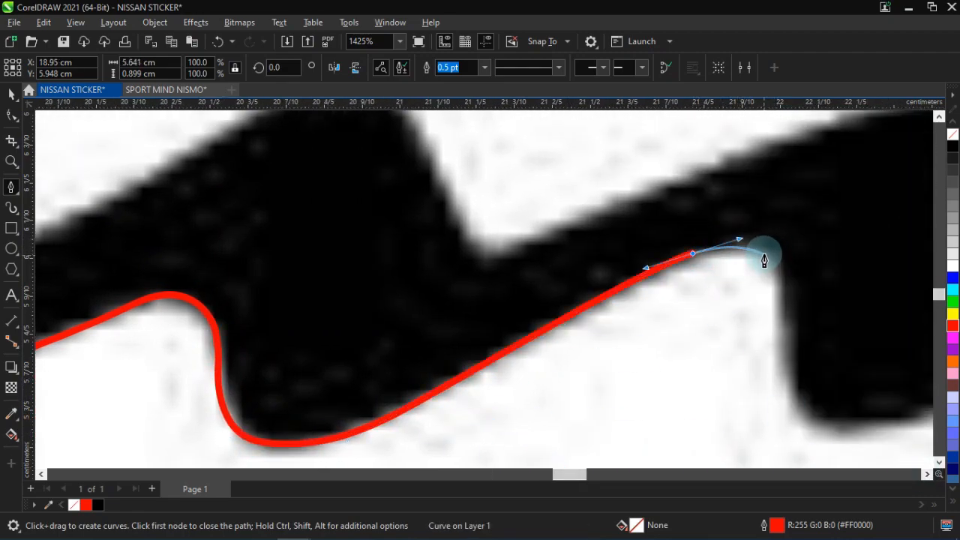
Trace around the notch before the n, the bottom of its first stem and up to the arch between its stems.
{"action": "left_click", "coordinate": [767, 253]}
{"action": "left_click_drag", "start_coordinate": [784, 330], "coordinate": [774, 394]}
{"action": "left_click", "coordinate": [817, 426]}
{"action": "left_click", "coordinate": [927, 474]}
{"action": "left_click_drag", "start_coordinate": [603, 408], "coordinate": [699, 360]}
{"action": "left_click_drag", "start_coordinate": [860, 306], "coordinate": [903, 313]}
{"action": "left_click", "coordinate": [926, 474]}
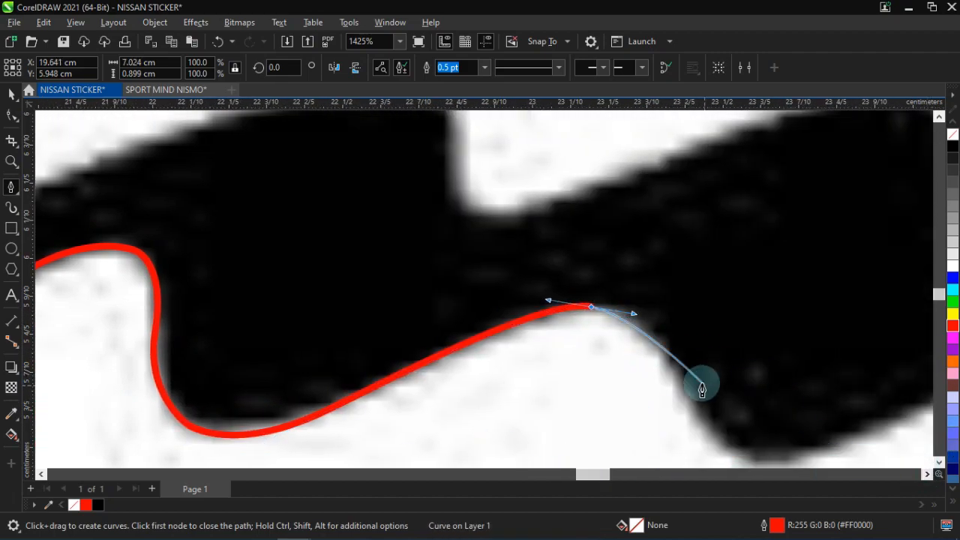
Trace around the bottom of the n's second stem and along the link's underside to the notch before the d.
{"action": "left_click_drag", "start_coordinate": [671, 375], "coordinate": [707, 398]}
{"action": "scroll", "coordinate": [685, 405], "scroll_direction": "down", "scroll_amount": 3}
{"action": "scroll", "coordinate": [690, 394], "scroll_direction": "up", "scroll_amount": 1}
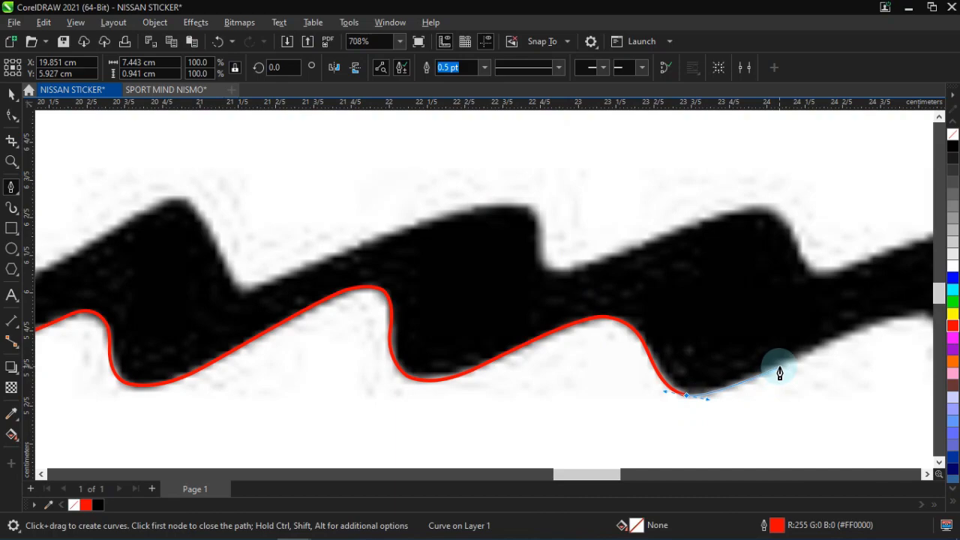
{"action": "left_click_drag", "start_coordinate": [836, 338], "coordinate": [876, 317]}
{"action": "left_click", "coordinate": [927, 474]}
{"action": "left_click", "coordinate": [927, 474]}
{"action": "left_click", "coordinate": [927, 474]}
{"action": "left_click_drag", "start_coordinate": [663, 320], "coordinate": [676, 329]}
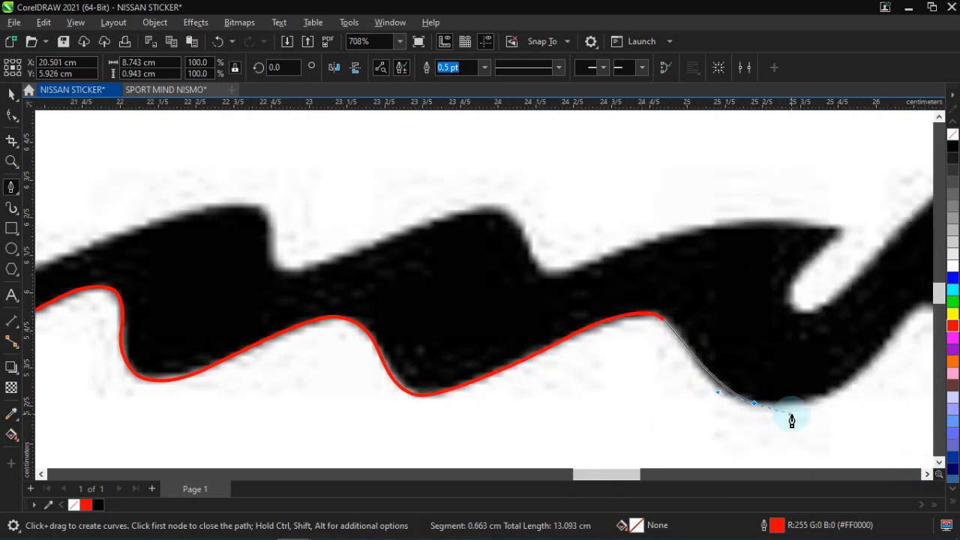
Trace around the bottom of the d's bowl and up to the notch before its tail.
{"action": "left_click_drag", "start_coordinate": [791, 414], "coordinate": [807, 414]}
{"action": "left_click_drag", "start_coordinate": [852, 381], "coordinate": [867, 367]}
{"action": "left_click", "coordinate": [927, 474]}
{"action": "left_click", "coordinate": [926, 474]}
{"action": "left_click", "coordinate": [927, 474]}
{"action": "left_click_drag", "start_coordinate": [649, 306], "coordinate": [668, 278]}
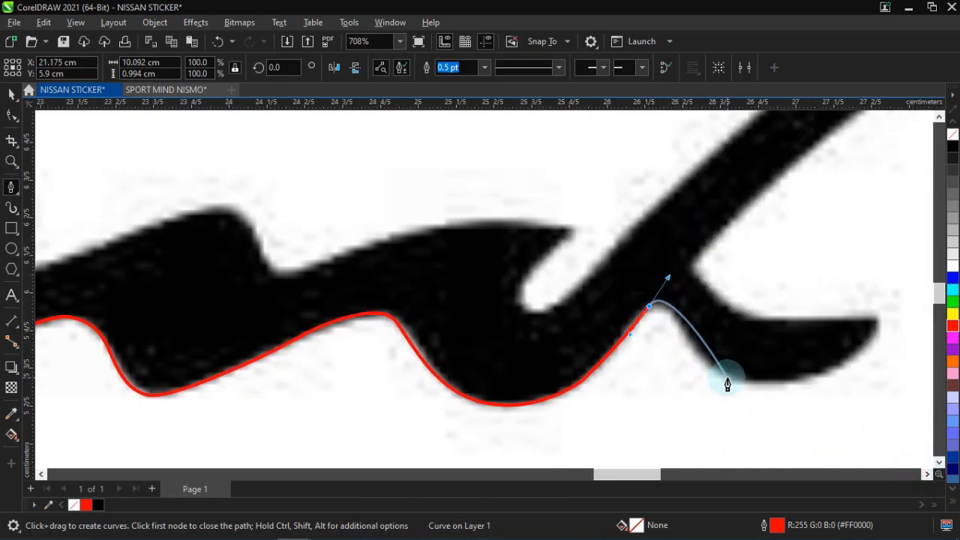
Trace the d's tail along its rounded bottom, around the pointed end and back along its upper edge.
{"action": "left_click_drag", "start_coordinate": [875, 318], "coordinate": [882, 284]}
{"action": "left_click_drag", "start_coordinate": [729, 302], "coordinate": [653, 258]}
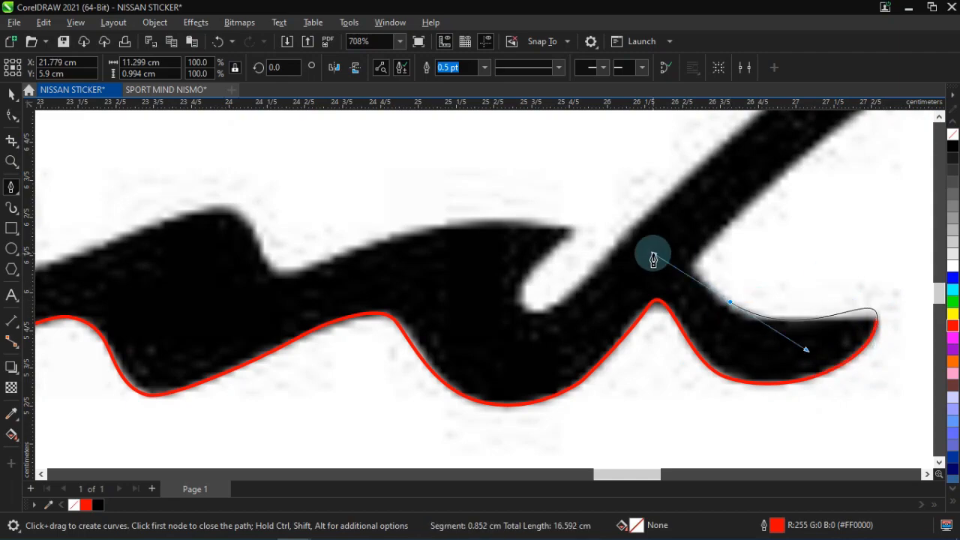
{"action": "key", "text": "ctrl+z"}
{"action": "scroll", "coordinate": [880, 312], "scroll_direction": "up", "scroll_amount": 4}
{"action": "left_click_drag", "start_coordinate": [857, 331], "coordinate": [827, 335]}
{"action": "scroll", "coordinate": [517, 344], "scroll_direction": "down", "scroll_amount": 3}
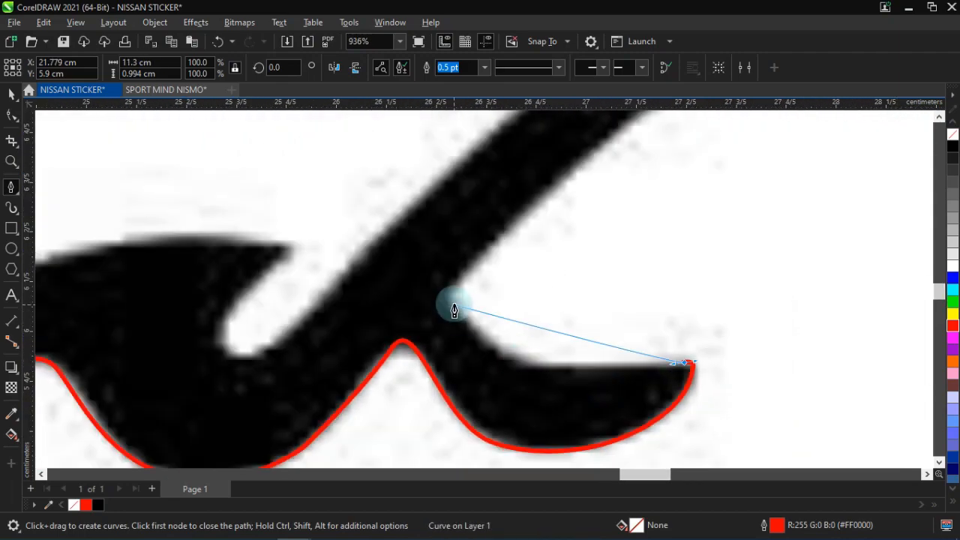
{"action": "left_click_drag", "start_coordinate": [450, 297], "coordinate": [418, 211]}
{"action": "key", "text": "ctrl+z"}
{"action": "left_click_drag", "start_coordinate": [515, 355], "coordinate": [476, 335]}
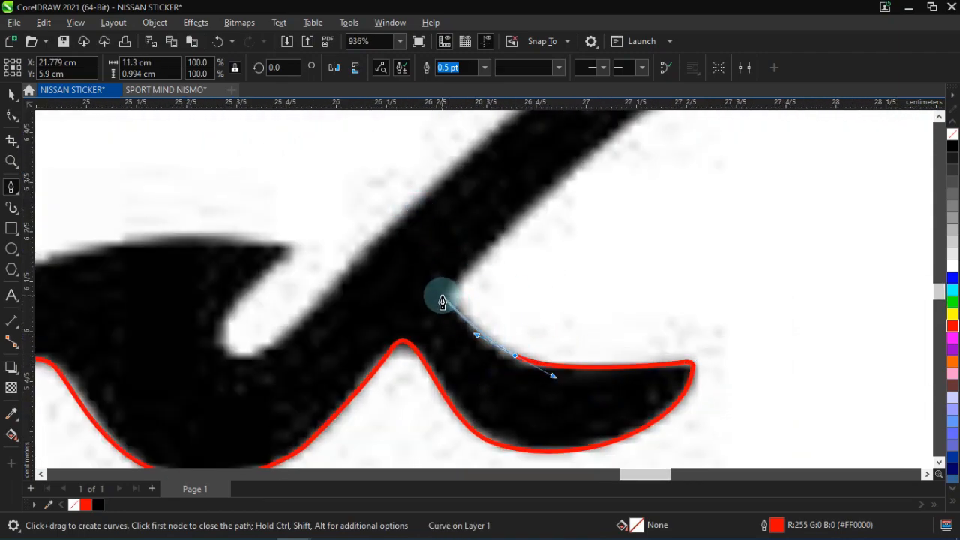
Trace the d's long ascender up its lower edge, around the rounded tip and back down its upper edge.
{"action": "scroll", "coordinate": [442, 302], "scroll_direction": "down", "scroll_amount": 4}
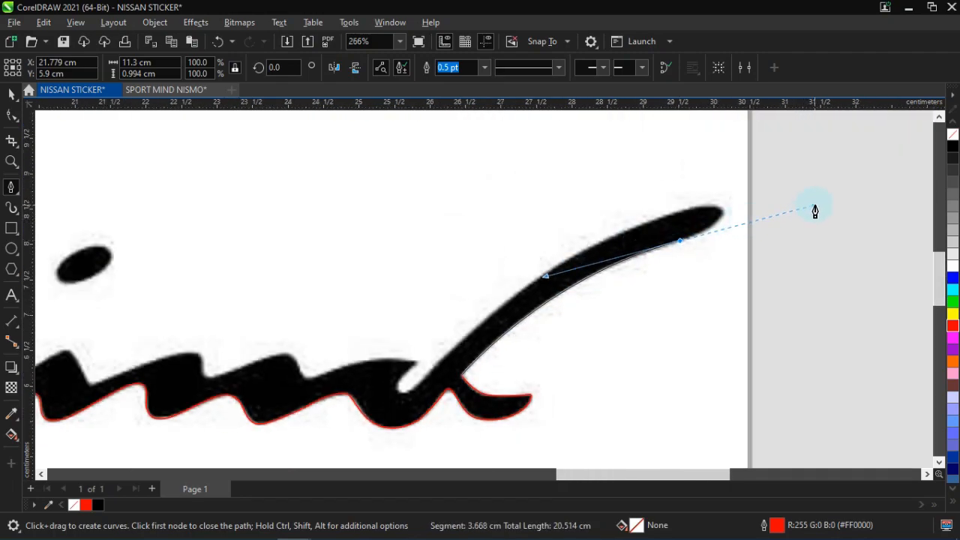
{"action": "scroll", "coordinate": [815, 210], "scroll_direction": "up", "scroll_amount": 2}
{"action": "left_click_drag", "start_coordinate": [712, 216], "coordinate": [709, 203]}
{"action": "left_click", "coordinate": [542, 252]}
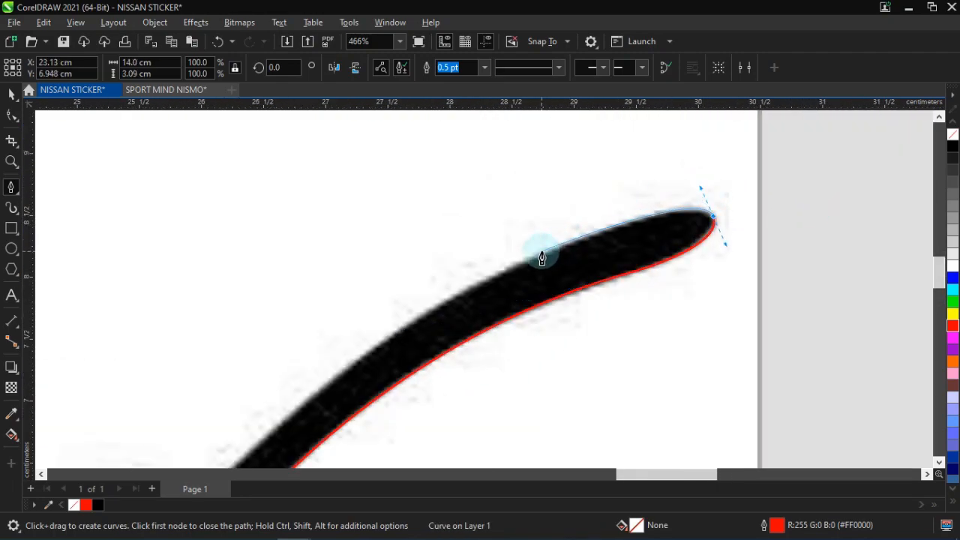
{"action": "mouse_move", "coordinate": [250, 450]}
{"action": "left_mouse_down"}
{"action": "mouse_move", "coordinate": [145, 450]}
{"action": "mouse_move", "coordinate": [129, 419]}
{"action": "left_mouse_up"}
{"action": "left_click", "coordinate": [251, 296], "text": "alt"}
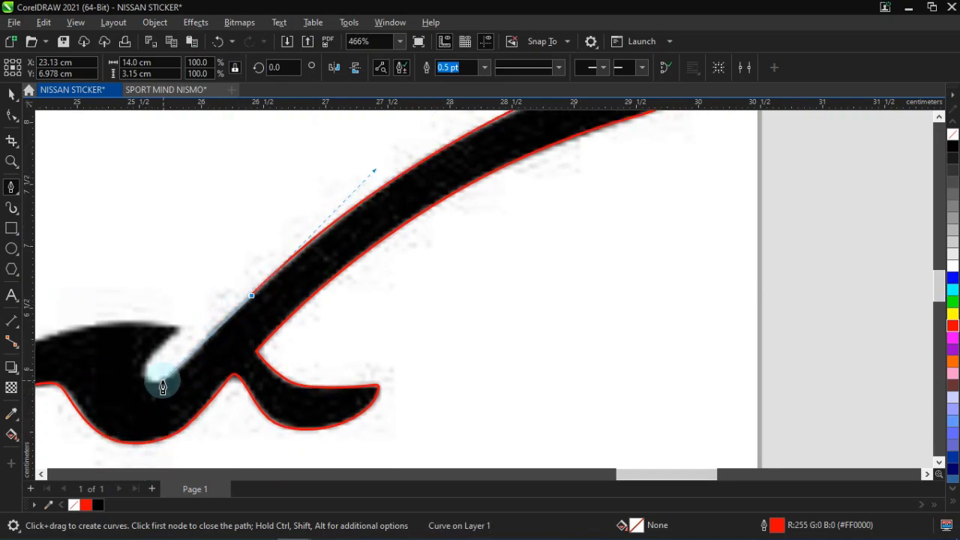
Trace around the open slot between the d's ascender and bowl, then back along the bowl's top edge.
{"action": "scroll", "coordinate": [142, 386], "scroll_direction": "up", "scroll_amount": 2}
{"action": "left_click_drag", "start_coordinate": [177, 379], "coordinate": [156, 366]}
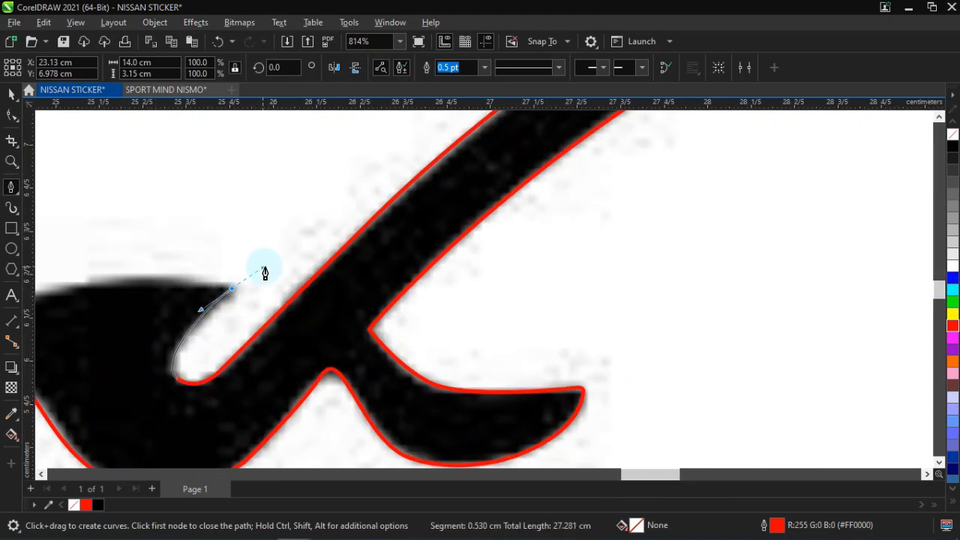
{"action": "scroll", "coordinate": [264, 273], "scroll_direction": "down", "scroll_amount": 2}
{"action": "left_click_drag", "start_coordinate": [541, 292], "coordinate": [492, 315]}
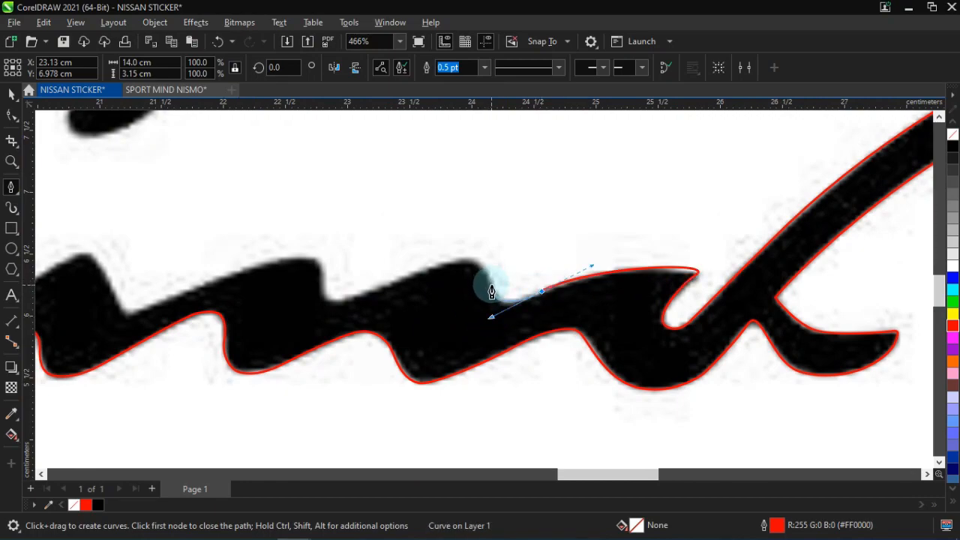
Trace the n's upper edge over both stem tops and the dips beside them, down to the link with the i.
{"action": "scroll", "coordinate": [500, 307], "scroll_direction": "up", "scroll_amount": 2}
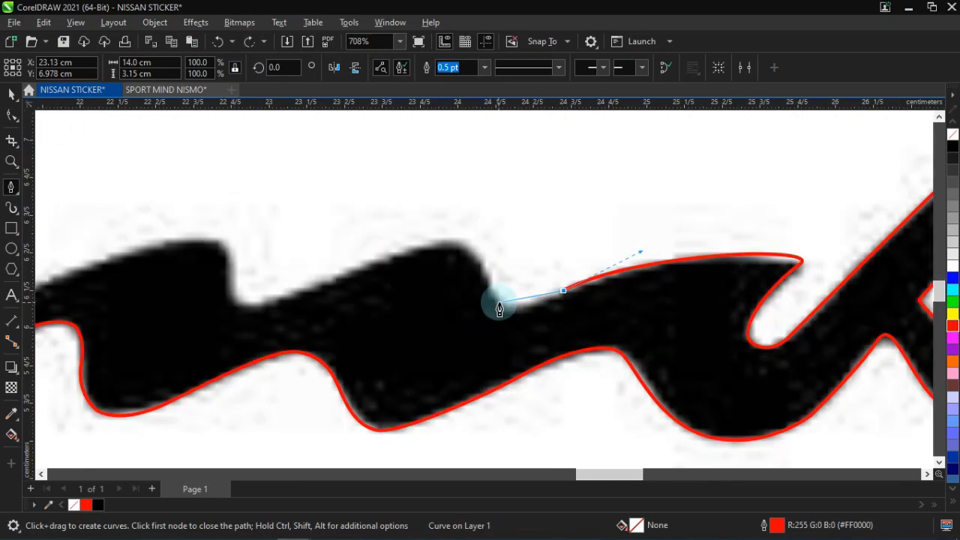
{"action": "left_click_drag", "start_coordinate": [446, 243], "coordinate": [435, 235]}
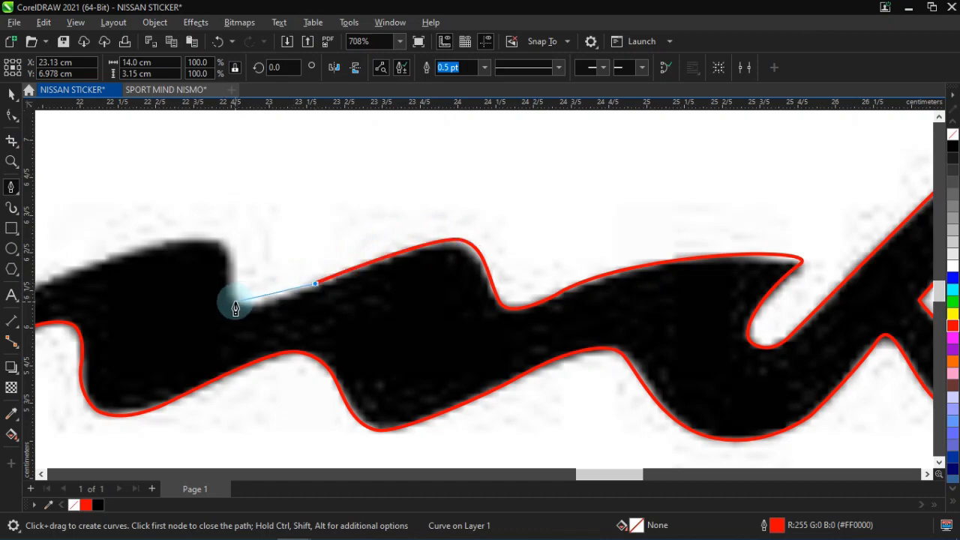
{"action": "key", "text": "ctrl+z"}
{"action": "left_click_drag", "start_coordinate": [303, 294], "coordinate": [304, 295]}
{"action": "left_click_drag", "start_coordinate": [236, 301], "coordinate": [218, 299]}
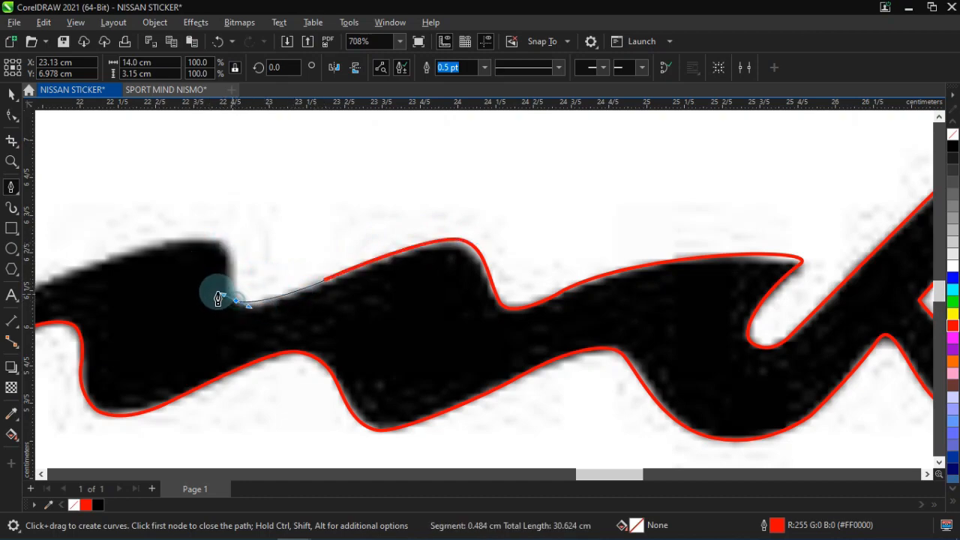
{"action": "left_click_drag", "start_coordinate": [217, 229], "coordinate": [202, 214]}
{"action": "left_click_drag", "start_coordinate": [51, 278], "coordinate": [44, 282]}
Trace the dip between the n and i, over the i's peak and down to the dip beside the m.
{"action": "scroll", "coordinate": [480, 286], "scroll_direction": "down", "scroll_amount": 5}
{"action": "scroll", "coordinate": [193, 304], "scroll_direction": "up", "scroll_amount": 6}
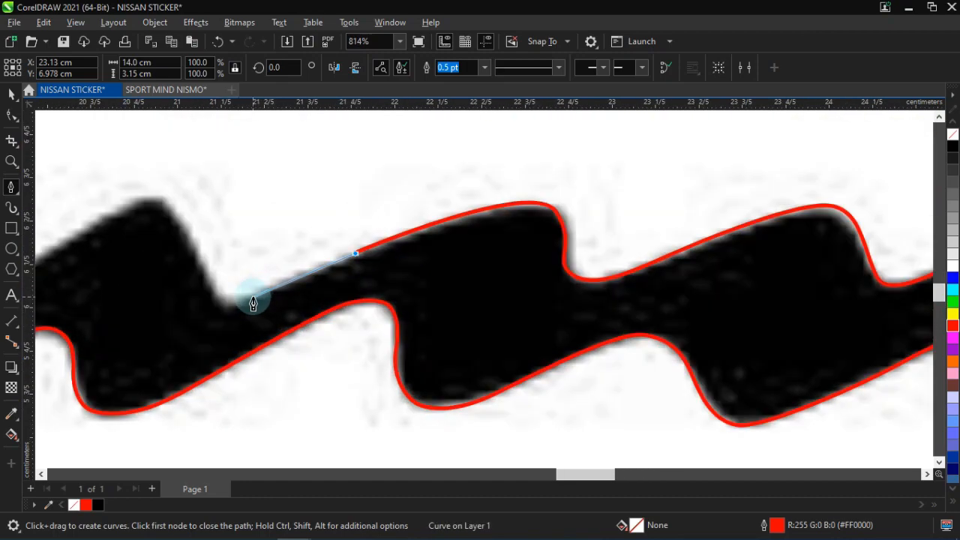
{"action": "left_click_drag", "start_coordinate": [247, 299], "coordinate": [239, 303]}
{"action": "left_click_drag", "start_coordinate": [208, 274], "coordinate": [207, 273]}
{"action": "left_click_drag", "start_coordinate": [156, 197], "coordinate": [133, 188]}
{"action": "left_click", "coordinate": [41, 474]}
{"action": "left_click_drag", "start_coordinate": [398, 298], "coordinate": [352, 301]}
Trace over the m's third and second humps, through the last dip and up the right side of its first stem.
{"action": "left_click_drag", "start_coordinate": [289, 215], "coordinate": [221, 196]}
{"action": "mouse_move", "coordinate": [158, 288]}
{"action": "left_mouse_down"}
{"action": "mouse_move", "coordinate": [117, 287]}
{"action": "mouse_move", "coordinate": [146, 290]}
{"action": "left_mouse_up"}
{"action": "key", "text": "ctrl+z"}
{"action": "left_click_drag", "start_coordinate": [65, 225], "coordinate": [147, 218]}
{"action": "left_click_drag", "start_coordinate": [80, 273], "coordinate": [68, 286]}
{"action": "left_click", "coordinate": [41, 474]}
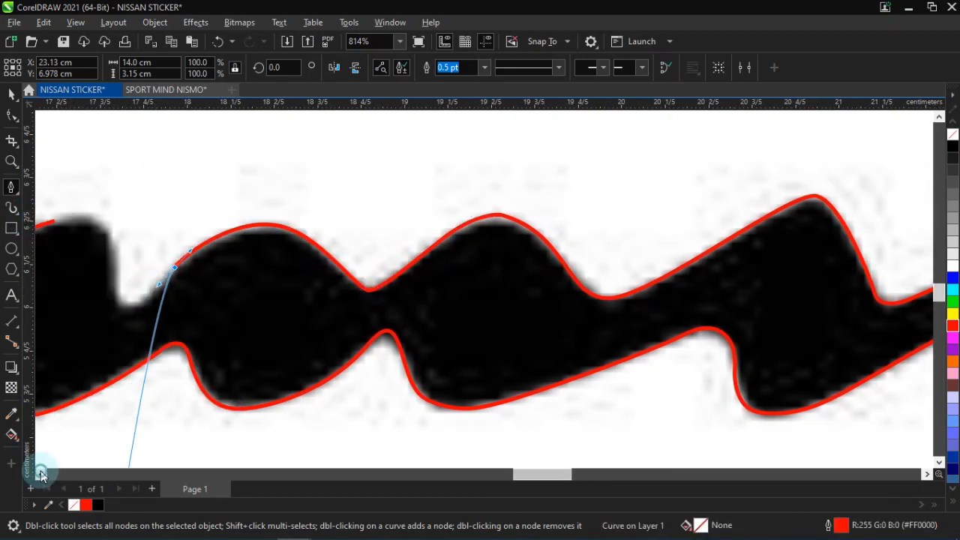
{"action": "left_click_drag", "start_coordinate": [483, 303], "coordinate": [456, 300]}
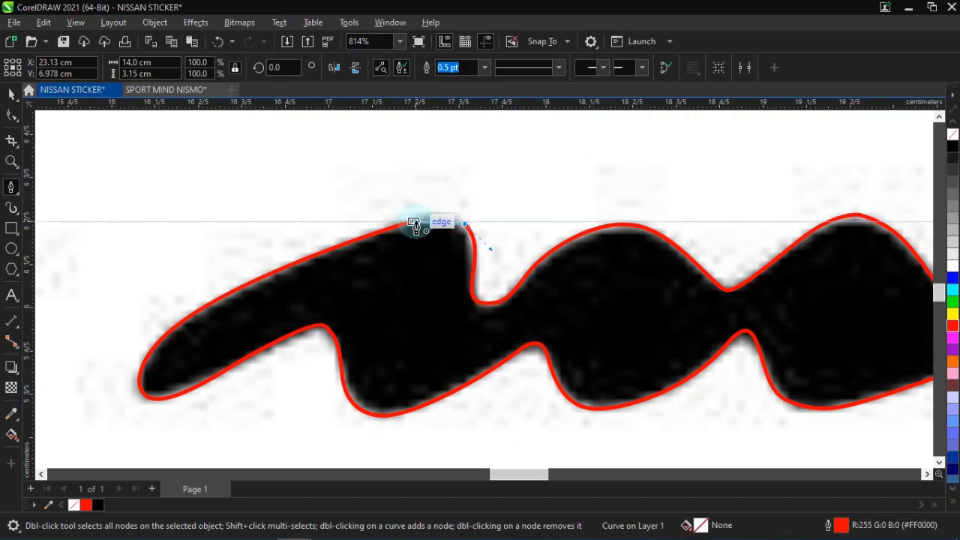
Close the outline with a curve over the top of the m's first stem and fill the "mind" shape black.
{"action": "left_click_drag", "start_coordinate": [417, 221], "coordinate": [433, 230]}
{"action": "key", "text": "ctrl+z"}
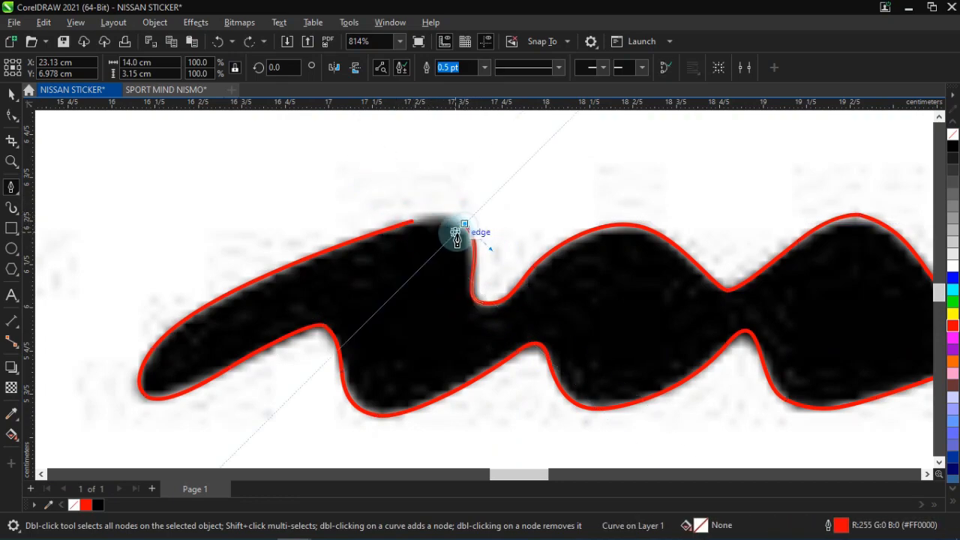
{"action": "scroll", "coordinate": [471, 228], "scroll_direction": "up", "scroll_amount": 2}
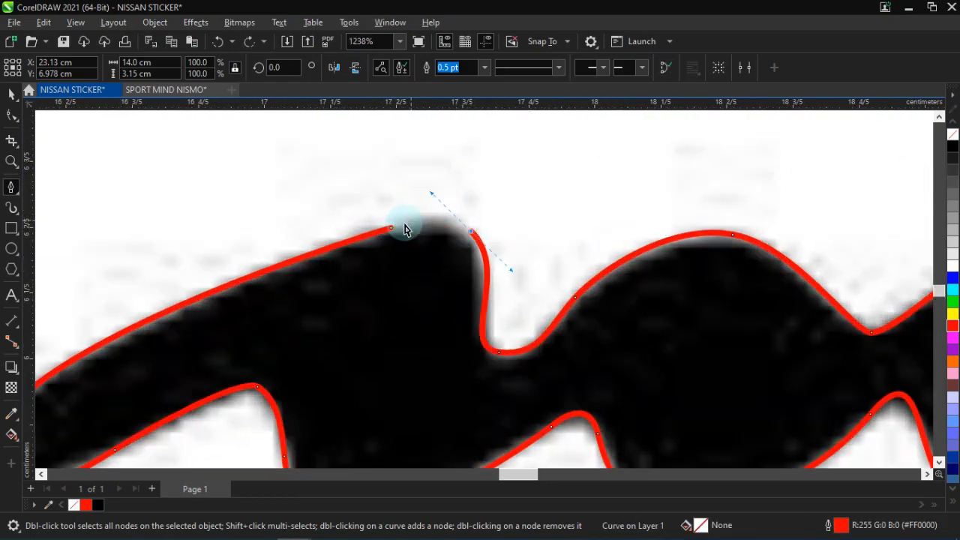
{"action": "left_click_drag", "start_coordinate": [395, 230], "coordinate": [437, 209]}
{"action": "left_click", "coordinate": [952, 148]}
{"action": "scroll", "coordinate": [83, 348], "scroll_direction": "down", "scroll_amount": 14}
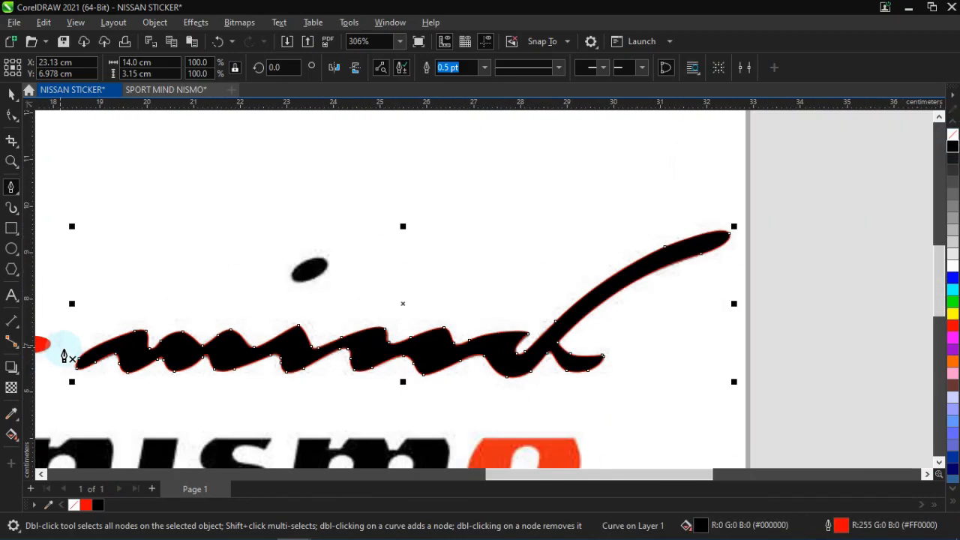
Trace the dot of the i as a closed curve about 0.79 × 0.53 cm and fill it black.
{"action": "scroll", "coordinate": [297, 267], "scroll_direction": "up", "scroll_amount": 12}
{"action": "left_click", "coordinate": [431, 213]}
{"action": "left_click_drag", "start_coordinate": [274, 290], "coordinate": [224, 376]}
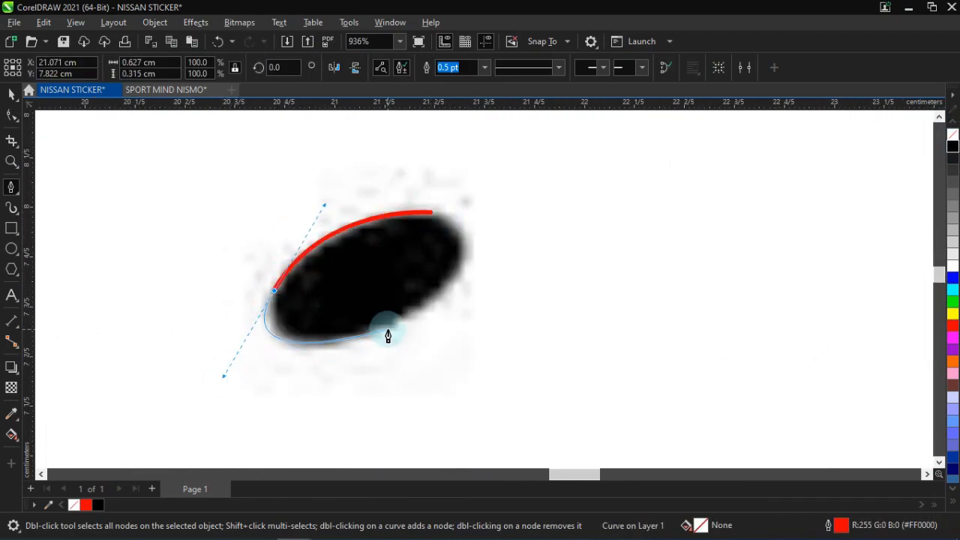
{"action": "left_click_drag", "start_coordinate": [282, 342], "coordinate": [307, 361]}
{"action": "left_click_drag", "start_coordinate": [466, 254], "coordinate": [472, 216]}
{"action": "left_click", "coordinate": [952, 146]}
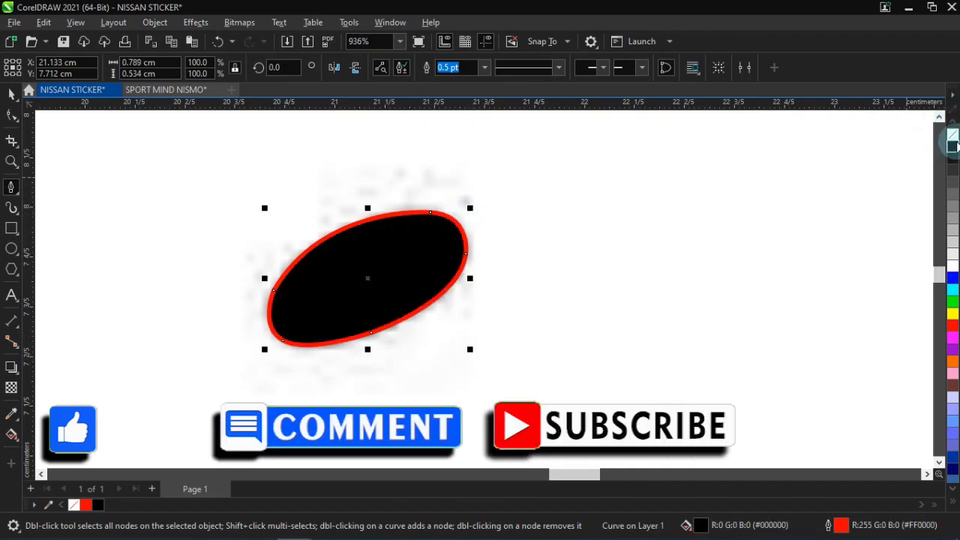
Add the text "Produced" just below the matching word in the reference image.
{"action": "scroll", "coordinate": [560, 271], "scroll_direction": "down", "scroll_amount": 17}
{"action": "left_click", "coordinate": [11, 296]}
{"action": "scroll", "coordinate": [87, 420], "scroll_direction": "up", "scroll_amount": 4}
{"action": "left_click", "coordinate": [171, 404]}
{"action": "type", "text": "Produced"}
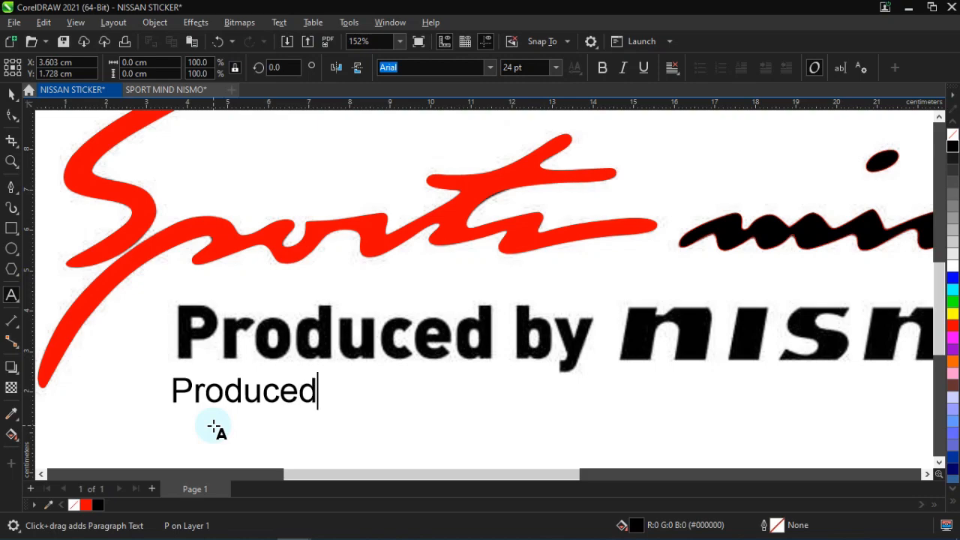
Preview fonts on the word "Produced" and set it to Bahnschrift Bold.
{"action": "key", "text": "ctrl+a"}
{"action": "left_click", "coordinate": [449, 68]}
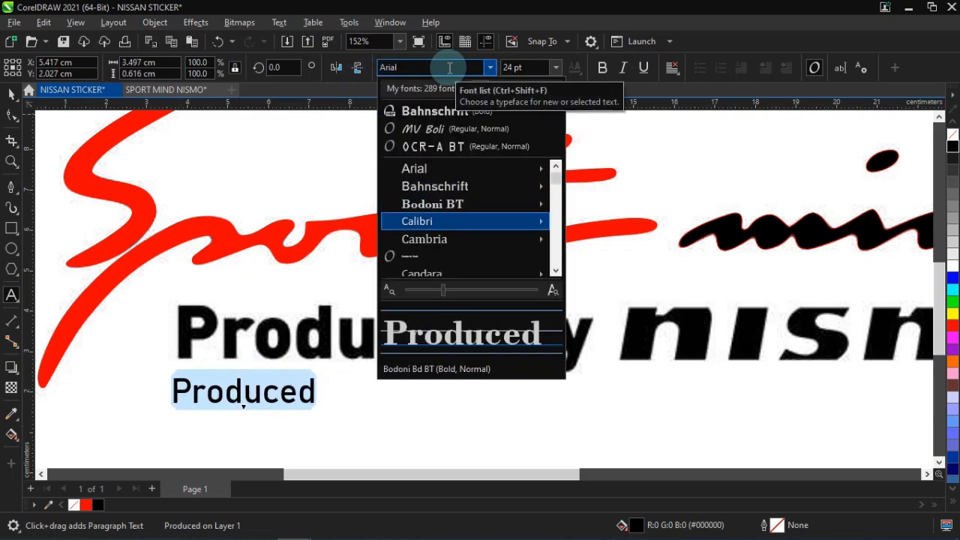
{"action": "key", "text": "Down"}
{"action": "key", "text": "Down"}
{"action": "key", "text": "Down"}
{"action": "key", "text": "Down"}
{"action": "key", "text": "Down"}
{"action": "key", "text": "Down"}
{"action": "key", "text": "Down"}
{"action": "key", "text": "Down"}
{"action": "key", "text": "Down"}
{"action": "key", "text": "Down"}
{"action": "key", "text": "Down"}
{"action": "key", "text": "Down"}
{"action": "key", "text": "Down"}
{"action": "key", "text": "Down"}
{"action": "key", "text": "Down"}
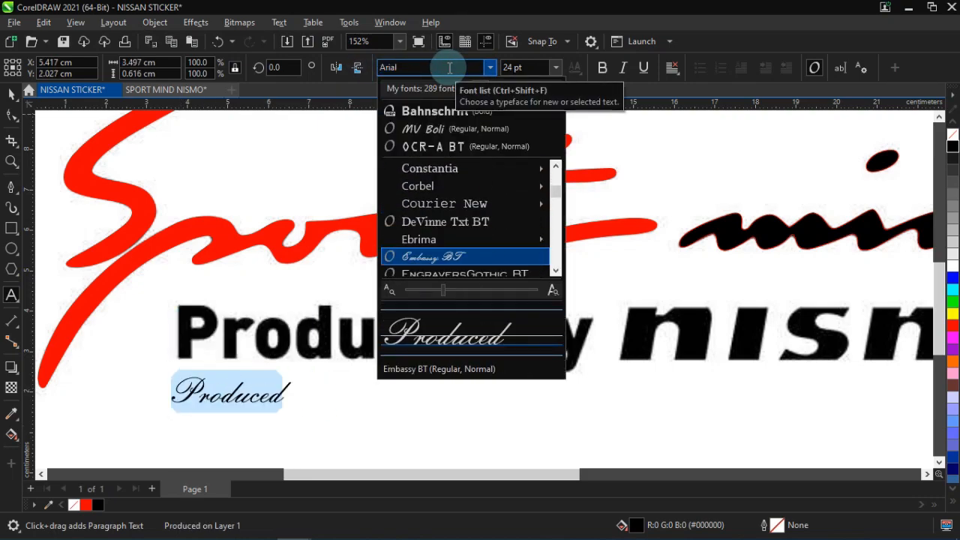
{"action": "key", "text": "Down"}
{"action": "key", "text": "Down"}
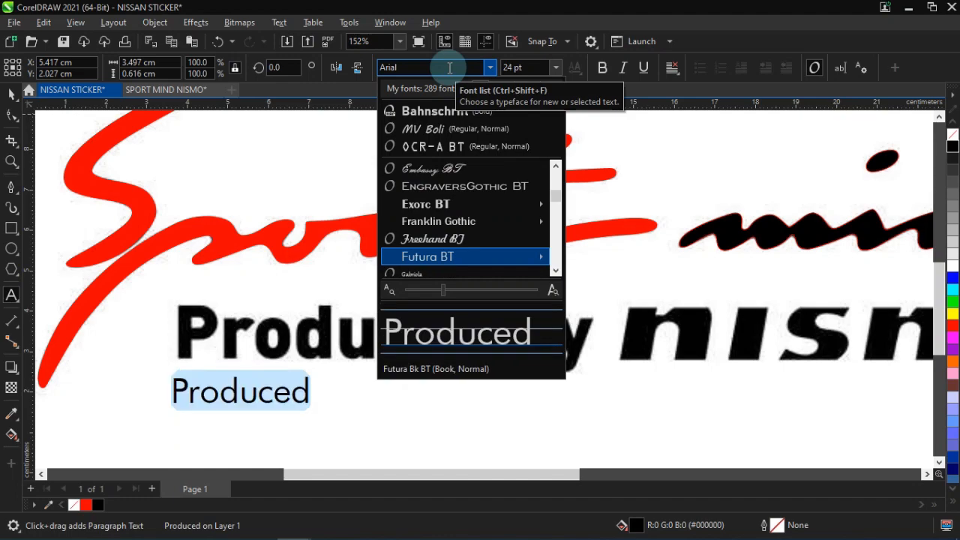
{"action": "left_click", "coordinate": [439, 109]}
{"action": "key", "text": "ctrl+space"}
Enlarge "Produced" to about 7.66 × 1.31 cm, place it over the reference word and fill it red.
{"action": "left_click_drag", "start_coordinate": [319, 375], "coordinate": [495, 339]}
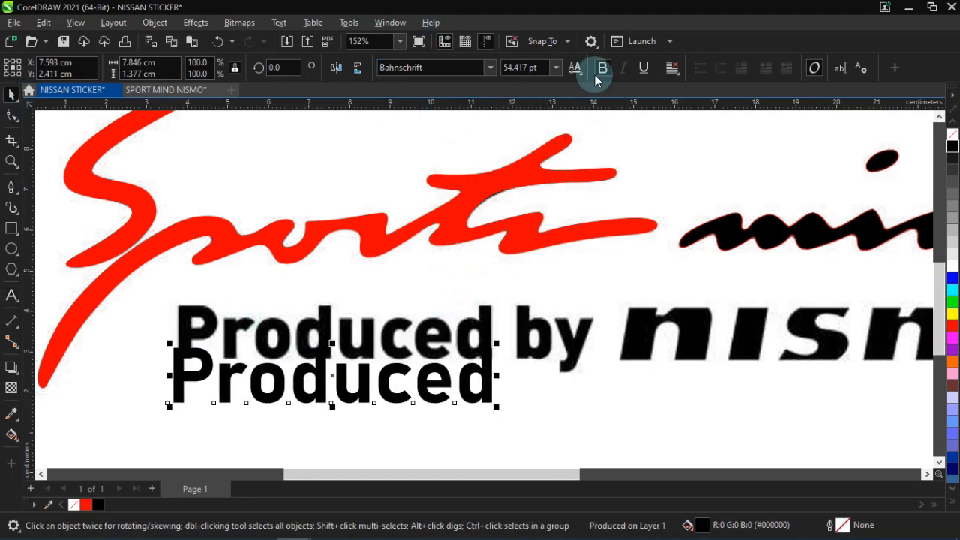
{"action": "left_click", "coordinate": [489, 69]}
{"action": "mouse_move", "coordinate": [525, 167]}
{"action": "left_click", "coordinate": [679, 418]}
{"action": "left_click_drag", "start_coordinate": [209, 368], "coordinate": [214, 326]}
{"action": "left_click", "coordinate": [953, 326]}
{"action": "scroll", "coordinate": [360, 370], "scroll_direction": "up", "scroll_amount": 1}
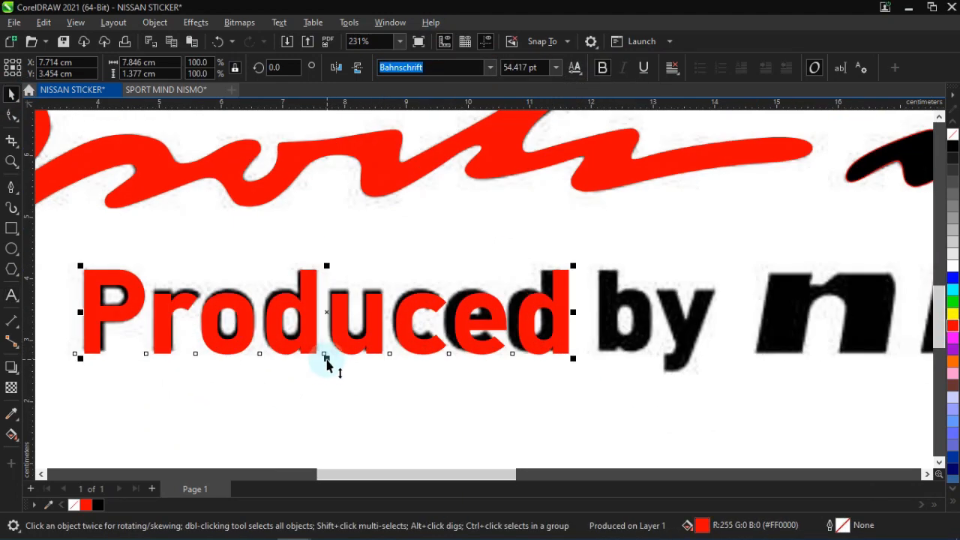
{"action": "left_click_drag", "start_coordinate": [573, 311], "coordinate": [565, 313]}
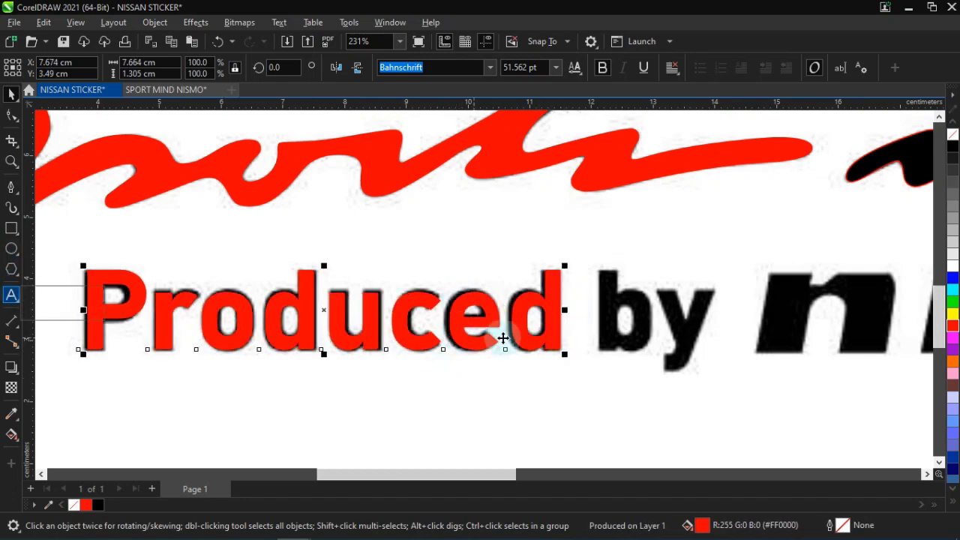
Append "by" to the text, split it off as its own object and align both words with the reference lettering.
{"action": "left_click", "coordinate": [561, 325]}
{"action": "left_click", "coordinate": [14, 299]}
{"action": "type", "text": "by"}
{"action": "key", "text": "ctrl+space"}
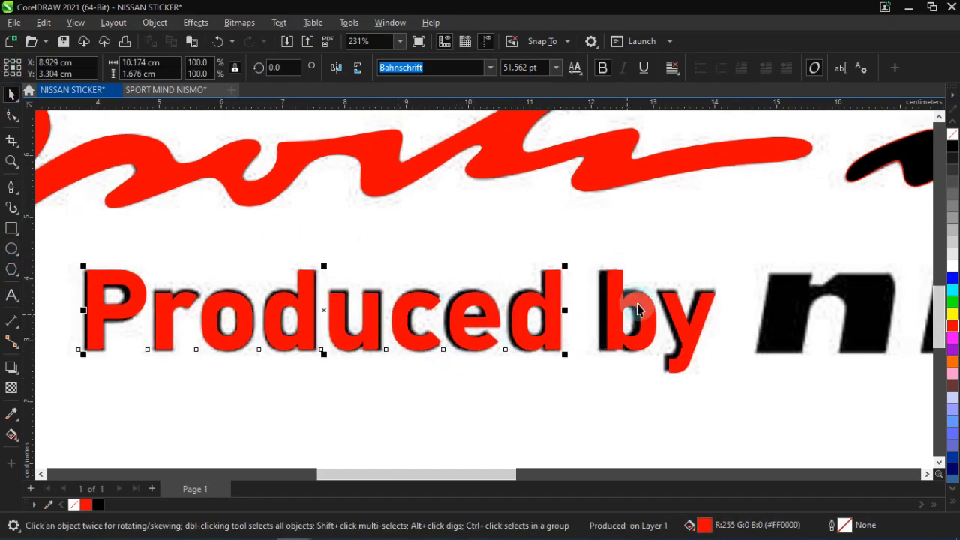
{"action": "left_click", "coordinate": [636, 309]}
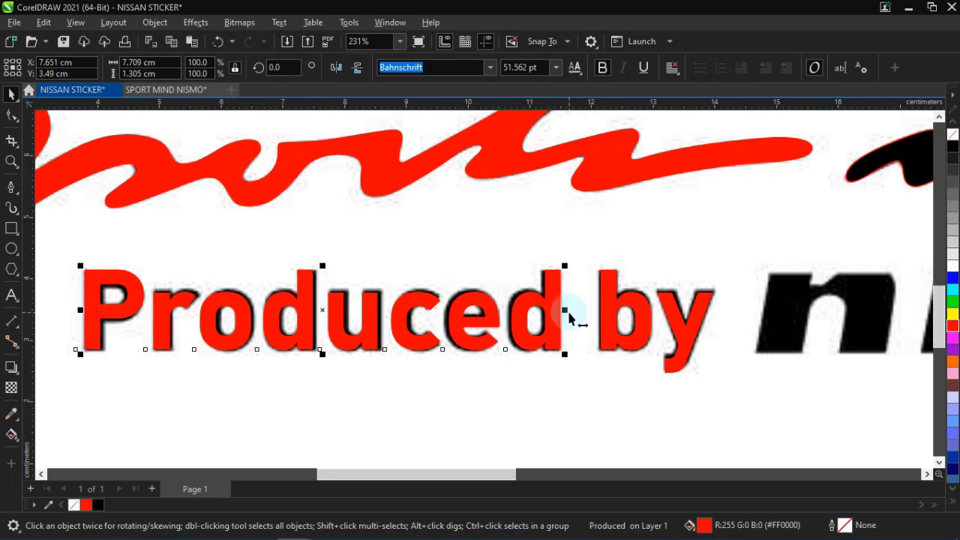
Place a guideline along the top of "nismo" and draw rectangles over the n and its inner opening, the latter about 0.58 × 0.93 cm.
{"action": "scroll", "coordinate": [568, 318], "scroll_direction": "down", "scroll_amount": 5}
{"action": "left_click", "coordinate": [368, 327]}
{"action": "left_click", "coordinate": [473, 295]}
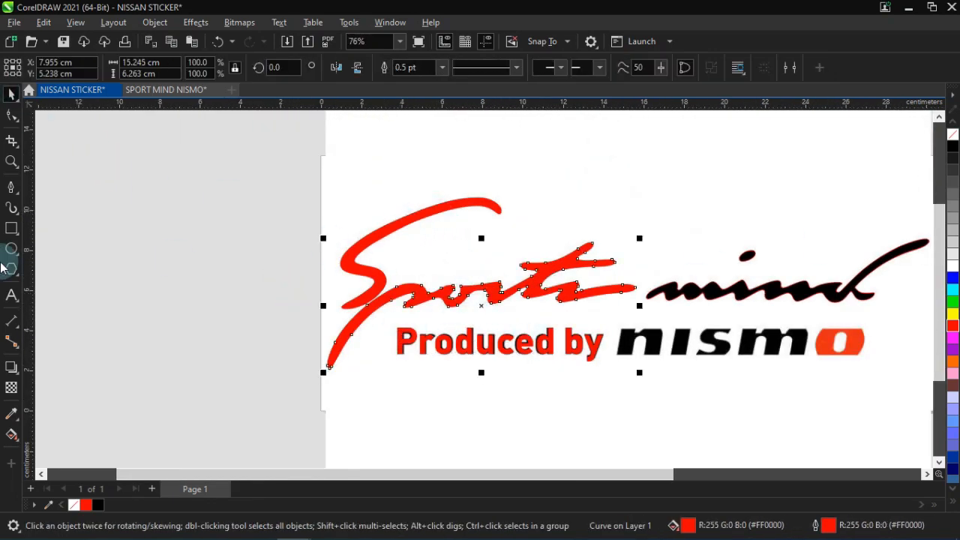
{"action": "key", "text": "F6"}
{"action": "scroll", "coordinate": [754, 157], "scroll_direction": "up", "scroll_amount": 4}
{"action": "left_click", "coordinate": [332, 290]}
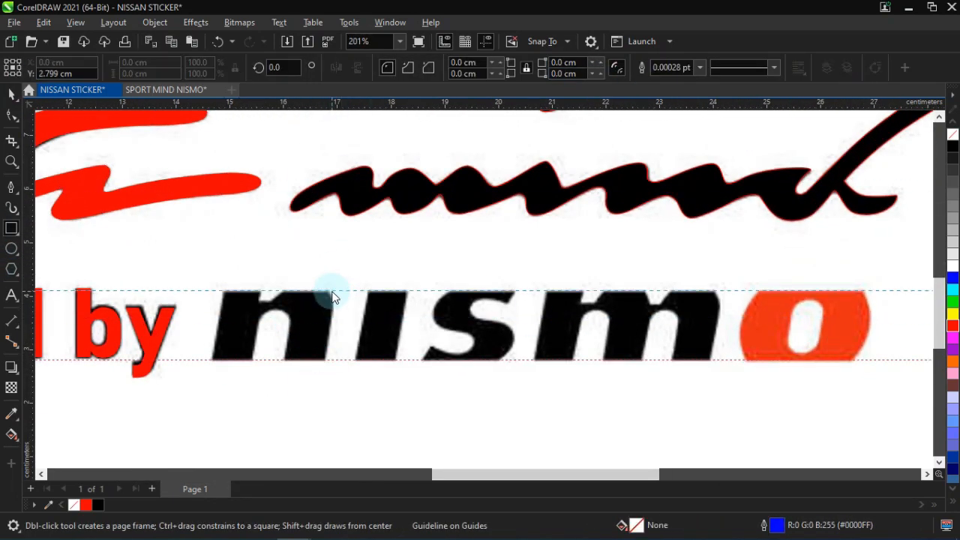
{"action": "left_click_drag", "start_coordinate": [279, 320], "coordinate": [323, 291]}
{"action": "left_click_drag", "start_coordinate": [252, 360], "coordinate": [282, 310]}
{"action": "scroll", "coordinate": [291, 319], "scroll_direction": "up", "scroll_amount": 2}
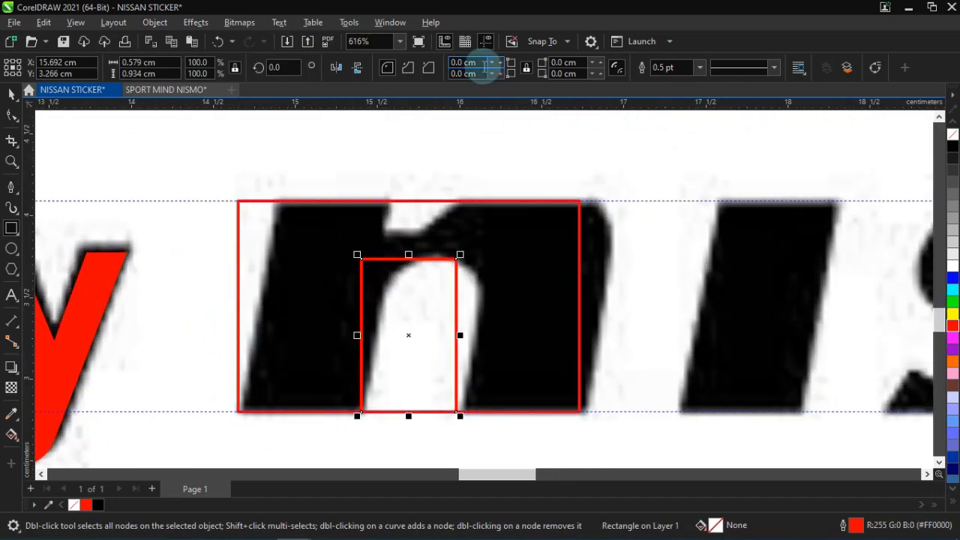
Round the inner rectangle's upper corners to 0.24 and 0.26 cm and slant both rectangles to match the n.
{"action": "key", "text": "space"}
{"action": "left_click", "coordinate": [396, 280]}
{"action": "left_click_drag", "start_coordinate": [409, 254], "coordinate": [438, 254]}
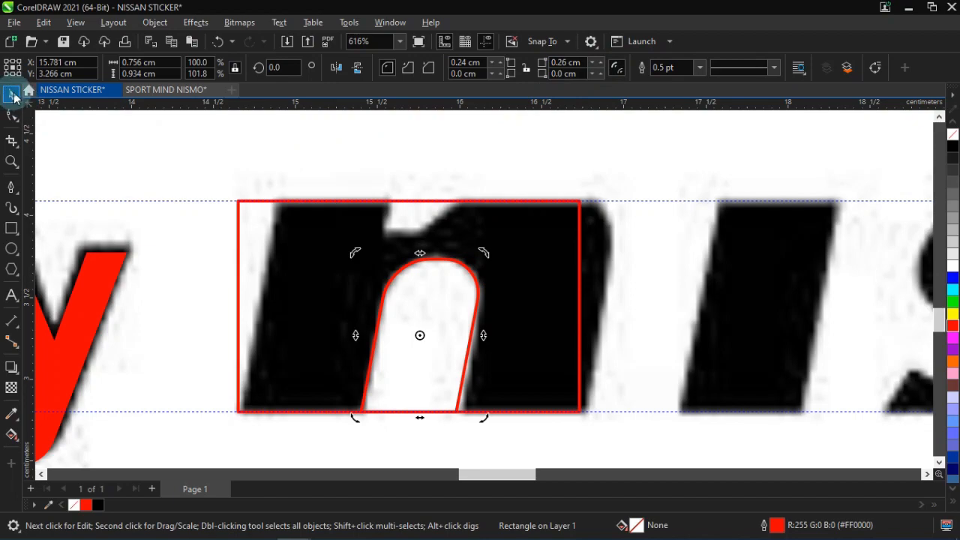
{"action": "left_click", "coordinate": [330, 240]}
{"action": "left_click", "coordinate": [330, 240]}
{"action": "left_click_drag", "start_coordinate": [408, 195], "coordinate": [425, 225]}
{"action": "key", "text": "Right"}
Cut the rounded opening out of the n's slanted rectangle and delete the cutting shape.
{"action": "left_click", "coordinate": [409, 279]}
{"action": "left_click", "coordinate": [310, 265], "text": "shift"}
{"action": "left_click", "coordinate": [417, 281]}
{"action": "key", "text": "Delete"}
Draw a closed Pen shape around the notch at the n's top edge, following its curved shoulder.
{"action": "left_click", "coordinate": [11, 187]}
{"action": "scroll", "coordinate": [475, 192], "scroll_direction": "up", "scroll_amount": 1}
{"action": "left_click", "coordinate": [518, 158]}
{"action": "left_click", "coordinate": [509, 202]}
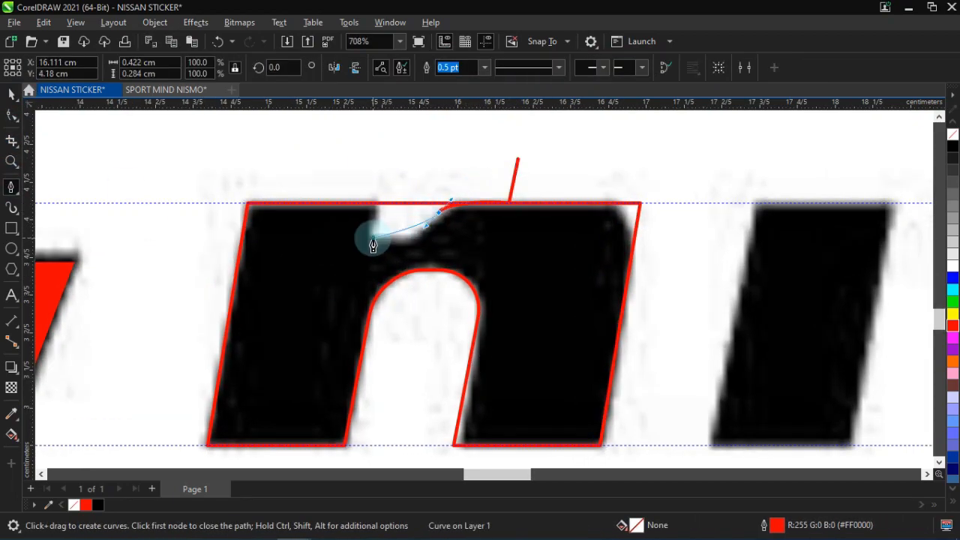
{"action": "left_click", "coordinate": [518, 158]}
Trim the notch out of the n with the drawn shape and delete that shape.
{"action": "scroll", "coordinate": [380, 278], "scroll_direction": "down", "scroll_amount": 2}
{"action": "left_click", "coordinate": [454, 69]}
{"action": "left_click", "coordinate": [428, 241]}
{"action": "key", "text": "Delete"}
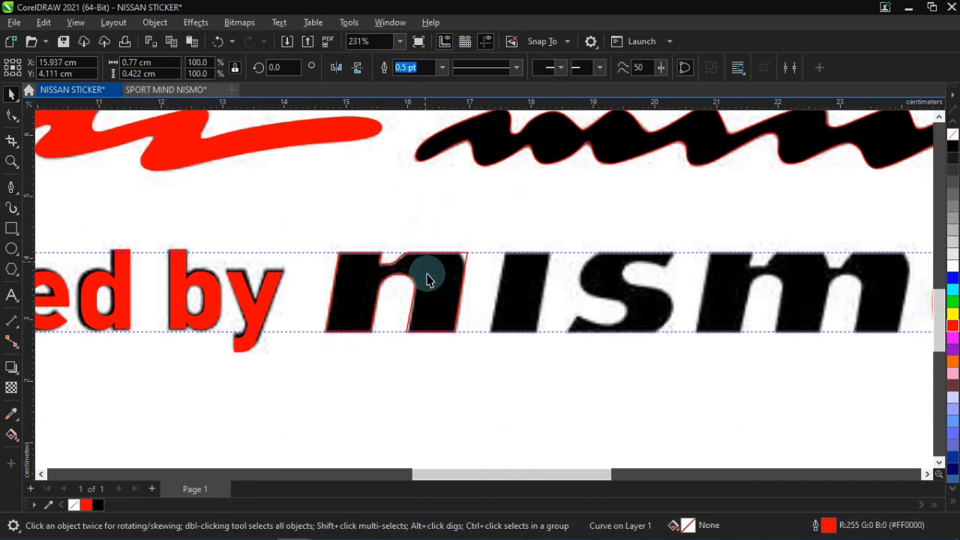
Round the n's upper-right corner by adding a node on each side, removing the corner node and curving the segment, and fill the n black.
{"action": "left_click", "coordinate": [463, 261]}
{"action": "scroll", "coordinate": [467, 259], "scroll_direction": "up", "scroll_amount": 2}
{"action": "scroll", "coordinate": [422, 260], "scroll_direction": "up", "scroll_amount": 2}
{"action": "double_click", "coordinate": [395, 233]}
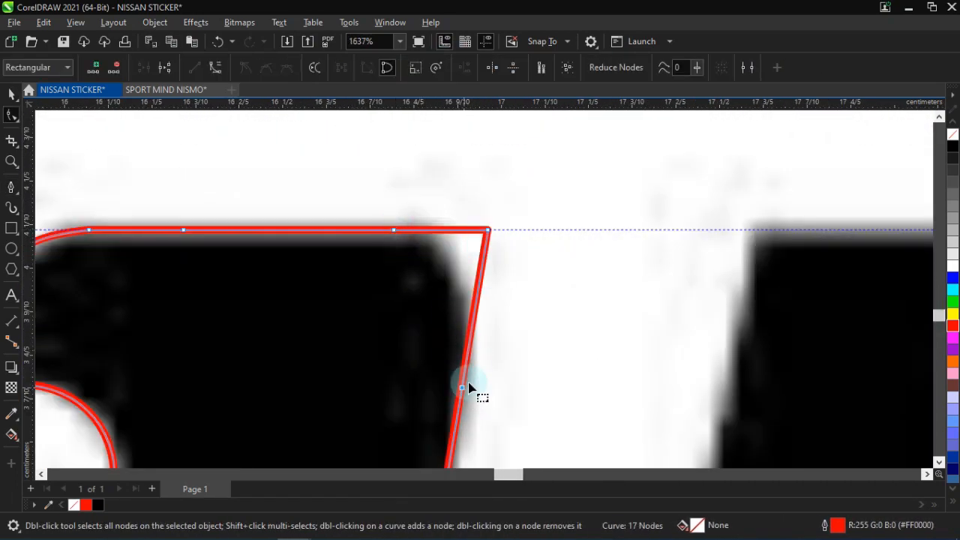
{"action": "double_click", "coordinate": [487, 230]}
{"action": "right_click", "coordinate": [421, 291]}
{"action": "left_click", "coordinate": [458, 142]}
{"action": "left_click", "coordinate": [394, 230]}
{"action": "left_click", "coordinate": [265, 68]}
{"action": "left_click", "coordinate": [462, 388]}
{"action": "left_click", "coordinate": [266, 68]}
{"action": "scroll", "coordinate": [441, 267], "scroll_direction": "down", "scroll_amount": 3}
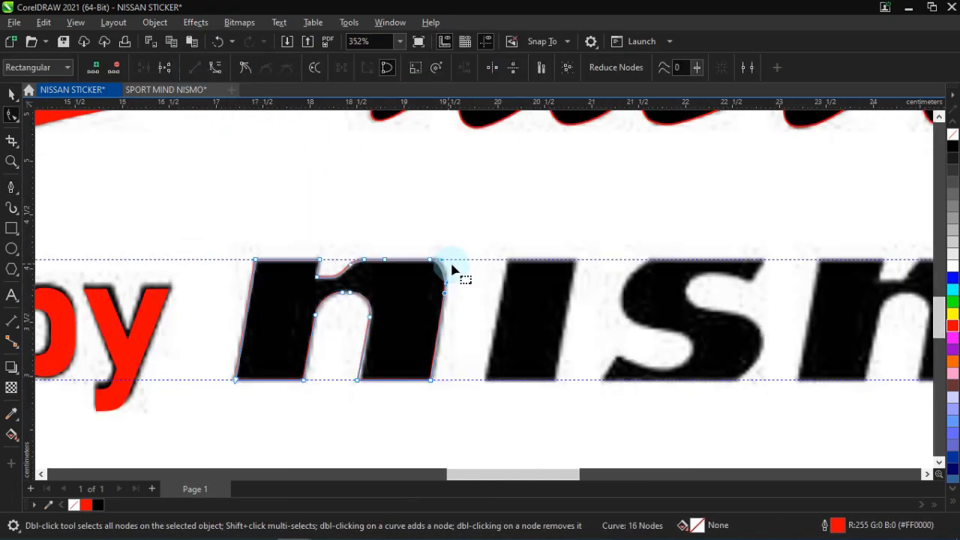
{"action": "left_click", "coordinate": [952, 146]}
{"action": "left_click", "coordinate": [11, 94]}
Draw a rectangle over the i between the guidelines, slant it to about 0.97 × 1.29 cm and fill it black.
{"action": "left_click", "coordinate": [11, 228]}
{"action": "scroll", "coordinate": [506, 386], "scroll_direction": "up", "scroll_amount": 2}
{"action": "left_click_drag", "start_coordinate": [449, 370], "coordinate": [634, 298]}
{"action": "mouse_move", "coordinate": [540, 297]}
{"action": "left_mouse_down"}
{"action": "mouse_move", "coordinate": [537, 77]}
{"action": "mouse_move", "coordinate": [539, 176]}
{"action": "mouse_move", "coordinate": [597, 175]}
{"action": "left_mouse_up"}
{"action": "left_click", "coordinate": [11, 94]}
{"action": "left_click", "coordinate": [542, 176]}
{"action": "left_click", "coordinate": [952, 146]}
{"action": "scroll", "coordinate": [69, 252], "scroll_direction": "down", "scroll_amount": 1}
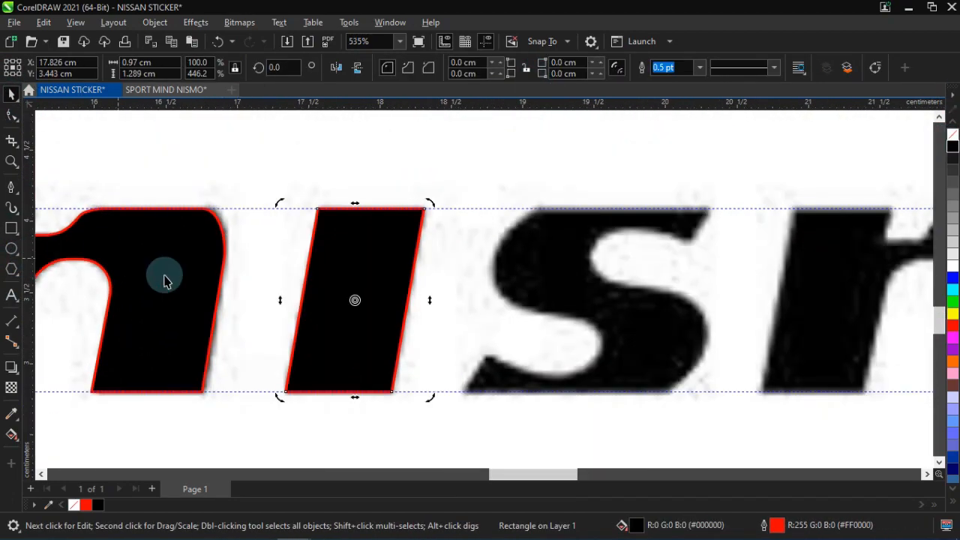
Draw a rectangle about 1.98 cm wide over the o, fit it between the guidelines and slant it to match the letter.
{"action": "scroll", "coordinate": [377, 295], "scroll_direction": "down", "scroll_amount": 2}
{"action": "scroll", "coordinate": [537, 343], "scroll_direction": "up", "scroll_amount": 2}
{"action": "key", "text": "F6"}
{"action": "left_click_drag", "start_coordinate": [538, 343], "coordinate": [861, 135]}
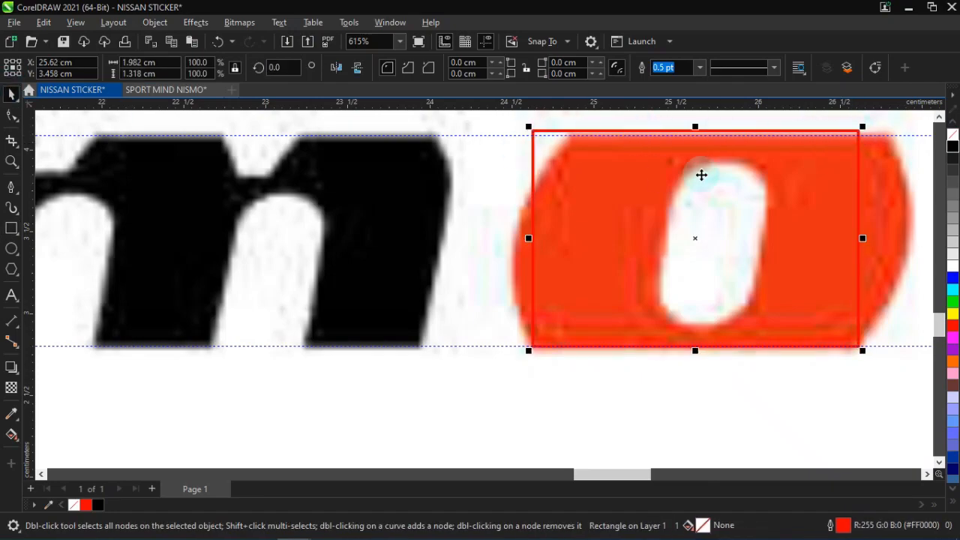
{"action": "left_click", "coordinate": [677, 165]}
{"action": "left_click_drag", "start_coordinate": [695, 129], "coordinate": [729, 132]}
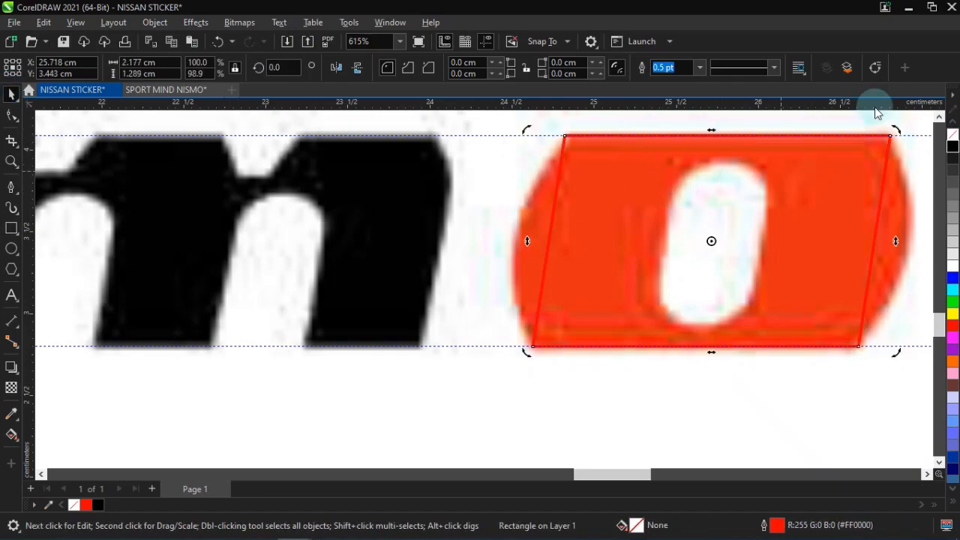
Convert the o's slanted rectangle to curves and bow both of its sides outward along the reference edges.
{"action": "key", "text": "ctrl+q"}
{"action": "key", "text": "F10"}
{"action": "left_click_drag", "start_coordinate": [551, 240], "coordinate": [517, 239]}
{"action": "right_click", "coordinate": [876, 228]}
{"action": "left_click", "coordinate": [867, 324]}
{"action": "left_click_drag", "start_coordinate": [875, 234], "coordinate": [909, 239]}
Draw a slanted rectangle about 0.66 × 0.99 cm over the o's opening and round its corners by about 0.2 cm.
{"action": "left_click", "coordinate": [11, 228]}
{"action": "left_click_drag", "start_coordinate": [660, 326], "coordinate": [731, 256]}
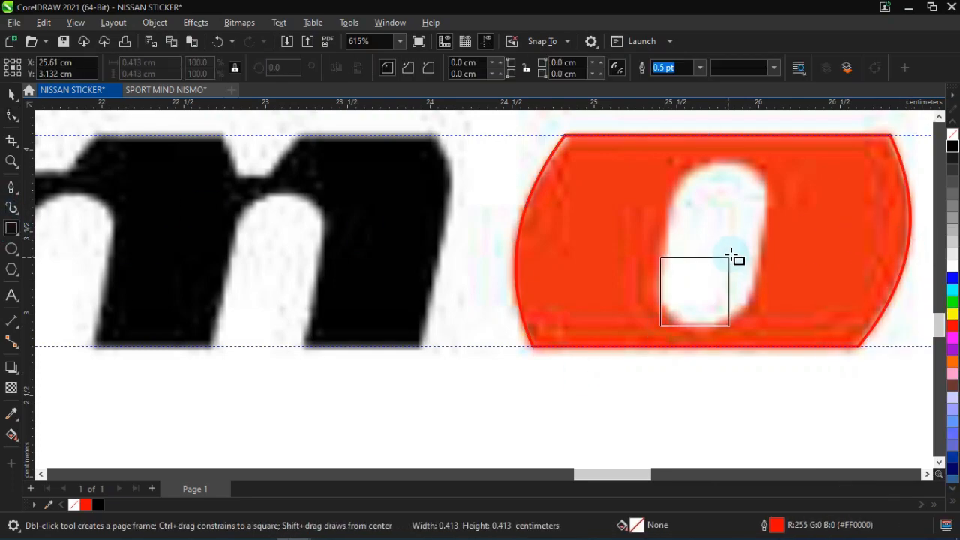
{"action": "left_click_drag", "start_coordinate": [748, 166], "coordinate": [723, 159]}
{"action": "left_click", "coordinate": [11, 94]}
{"action": "left_click", "coordinate": [698, 198]}
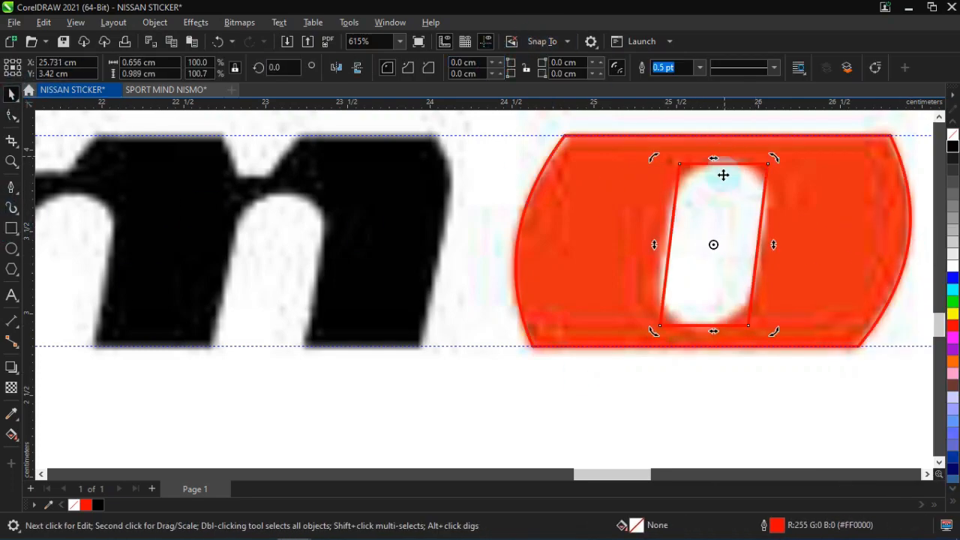
{"action": "left_click", "coordinate": [671, 248]}
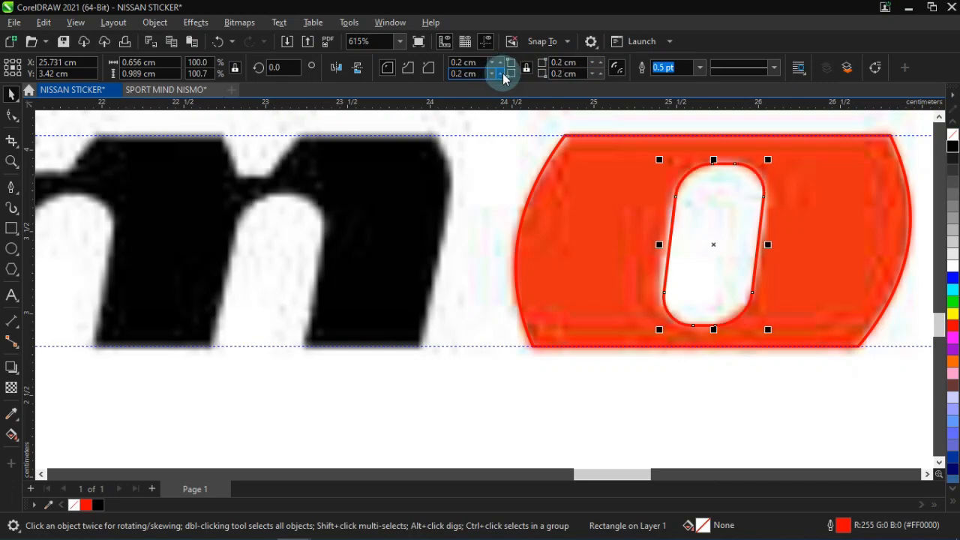
{"action": "left_click", "coordinate": [501, 75]}
Cut the rounded opening out of the o's outer shape and delete the leftover cutting shape.
{"action": "left_click", "coordinate": [599, 231], "text": "shift"}
{"action": "left_click", "coordinate": [491, 69]}
{"action": "left_click", "coordinate": [752, 223]}
{"action": "key", "text": "Delete"}
{"action": "left_click", "coordinate": [725, 223]}
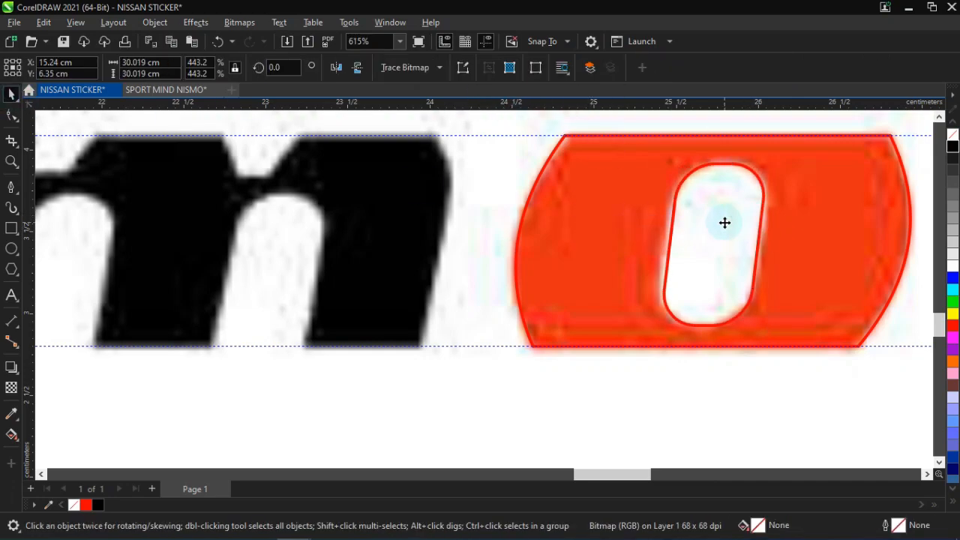
{"action": "key", "text": "space"}
{"action": "key", "text": "space"}
{"action": "left_click", "coordinate": [787, 235]}
{"action": "right_click", "coordinate": [787, 235]}
{"action": "left_click", "coordinate": [625, 240]}
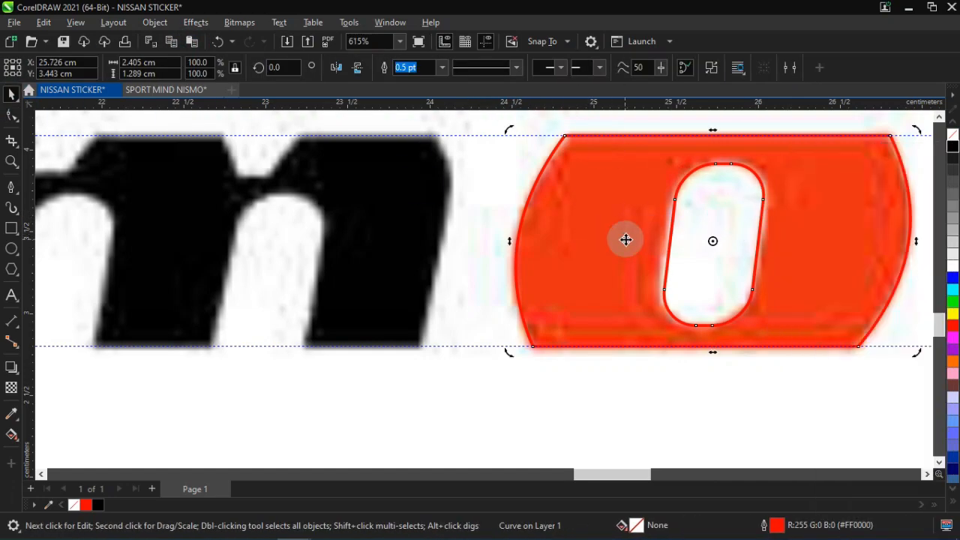
Shift the nodes on both sides of the o's opening outward to match the reference.
{"action": "key", "text": "space"}
{"action": "scroll", "coordinate": [710, 286], "scroll_direction": "up", "scroll_amount": 1}
{"action": "left_click_drag", "start_coordinate": [688, 164], "coordinate": [636, 304]}
{"action": "scroll", "coordinate": [658, 286], "scroll_direction": "up", "scroll_amount": 2}
{"action": "left_click_drag", "start_coordinate": [644, 295], "coordinate": [634, 297]}
{"action": "scroll", "coordinate": [569, 292], "scroll_direction": "down", "scroll_amount": 2}
{"action": "left_click_drag", "start_coordinate": [753, 158], "coordinate": [707, 303]}
{"action": "scroll", "coordinate": [720, 291], "scroll_direction": "up", "scroll_amount": 1}
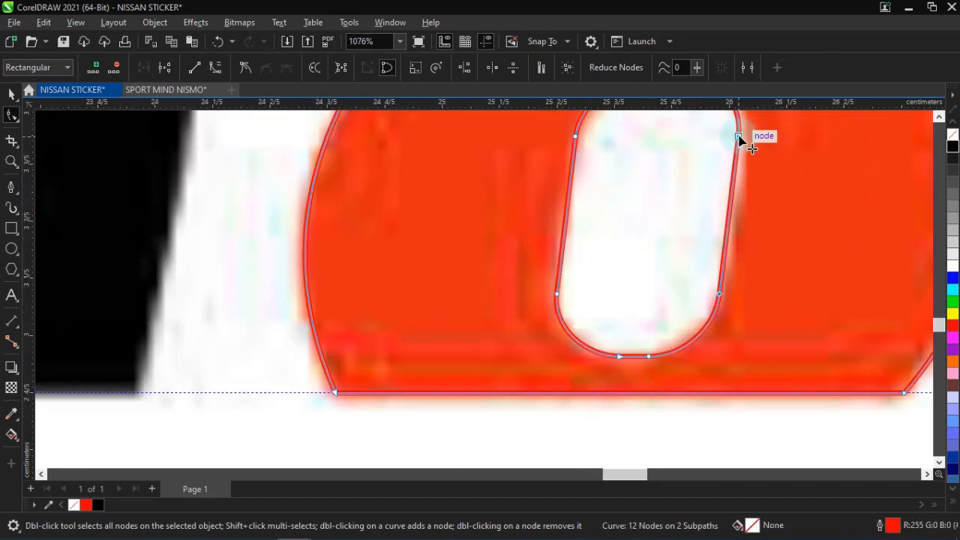
{"action": "left_click_drag", "start_coordinate": [737, 138], "coordinate": [742, 139]}
Fill the finished o shape red.
{"action": "scroll", "coordinate": [702, 240], "scroll_direction": "down", "scroll_amount": 2}
{"action": "left_click", "coordinate": [12, 95]}
{"action": "left_click", "coordinate": [952, 326]}
Duplicate the n twice over the m, overlapping the copies, and narrow the second copy to fit the reference.
{"action": "scroll", "coordinate": [720, 299], "scroll_direction": "down", "scroll_amount": 2}
{"action": "left_click_drag", "start_coordinate": [213, 265], "coordinate": [560, 278]}
{"action": "scroll", "coordinate": [556, 282], "scroll_direction": "up", "scroll_amount": 1}
{"action": "right_click", "coordinate": [560, 277]}
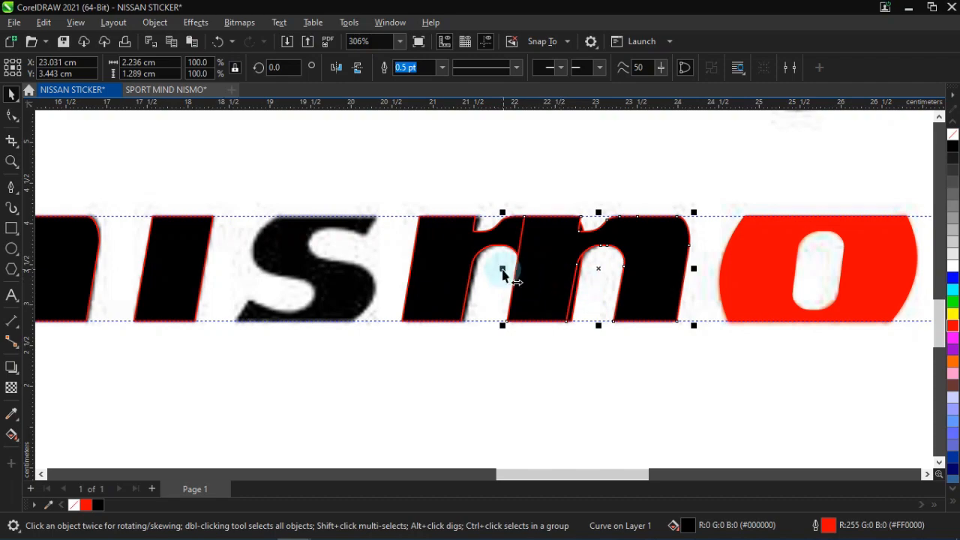
{"action": "left_click_drag", "start_coordinate": [504, 269], "coordinate": [512, 269]}
Weld the overlapping n copies into one m and shift the nodes along the first opening's edge to match the reference.
{"action": "key", "text": "F10"}
{"action": "scroll", "coordinate": [505, 272], "scroll_direction": "up", "scroll_amount": 2}
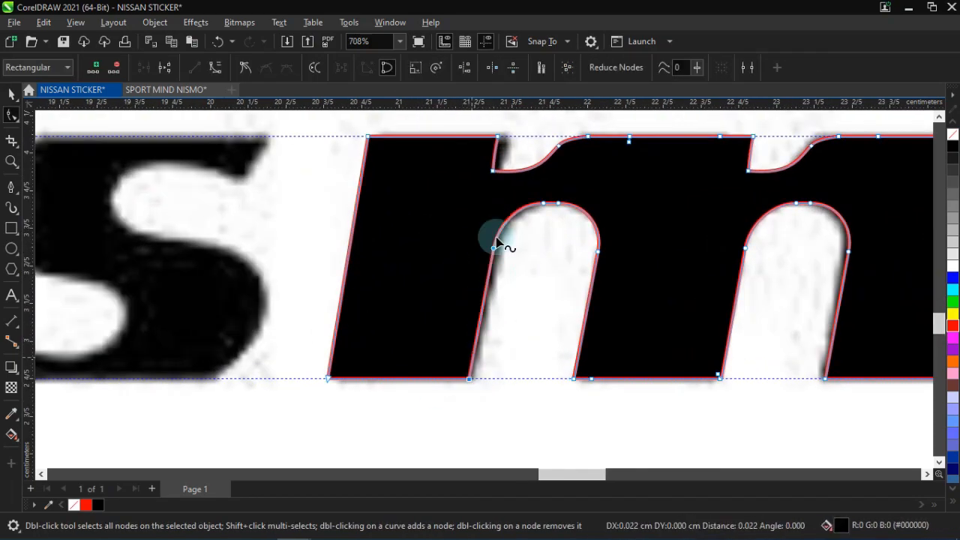
{"action": "scroll", "coordinate": [468, 262], "scroll_direction": "down", "scroll_amount": 1}
{"action": "left_click", "coordinate": [11, 94]}
Trace the s of nismo with the Pen tool as a closed outline along the reference and fill it black.
{"action": "scroll", "coordinate": [615, 269], "scroll_direction": "down", "scroll_amount": 2}
{"action": "left_click", "coordinate": [11, 188]}
{"action": "scroll", "coordinate": [480, 261], "scroll_direction": "up", "scroll_amount": 2}
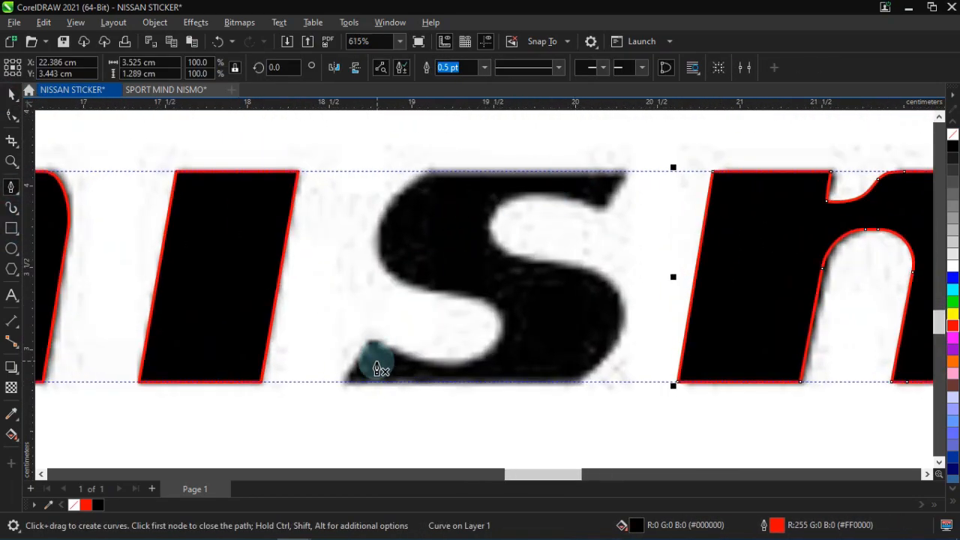
{"action": "left_click", "coordinate": [370, 342]}
{"action": "left_click", "coordinate": [343, 382]}
{"action": "left_click", "coordinate": [578, 382]}
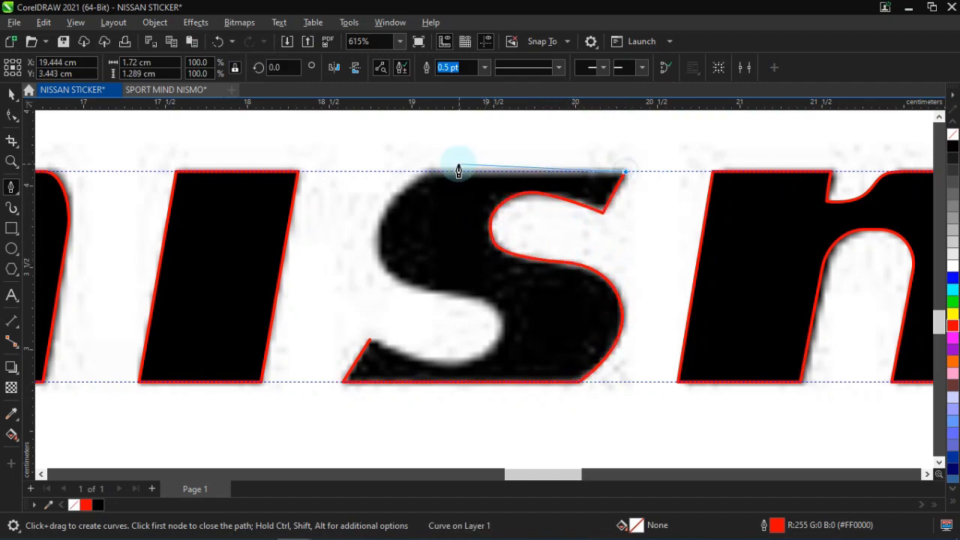
{"action": "left_click", "coordinate": [427, 172]}
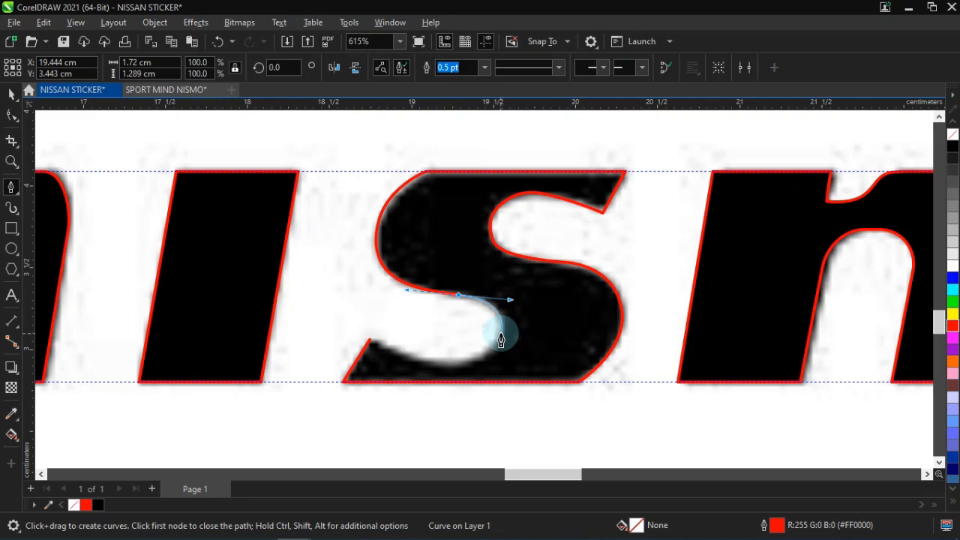
{"action": "left_click", "coordinate": [371, 343]}
{"action": "scroll", "coordinate": [611, 300], "scroll_direction": "down", "scroll_amount": 4}
{"action": "key", "text": "space"}
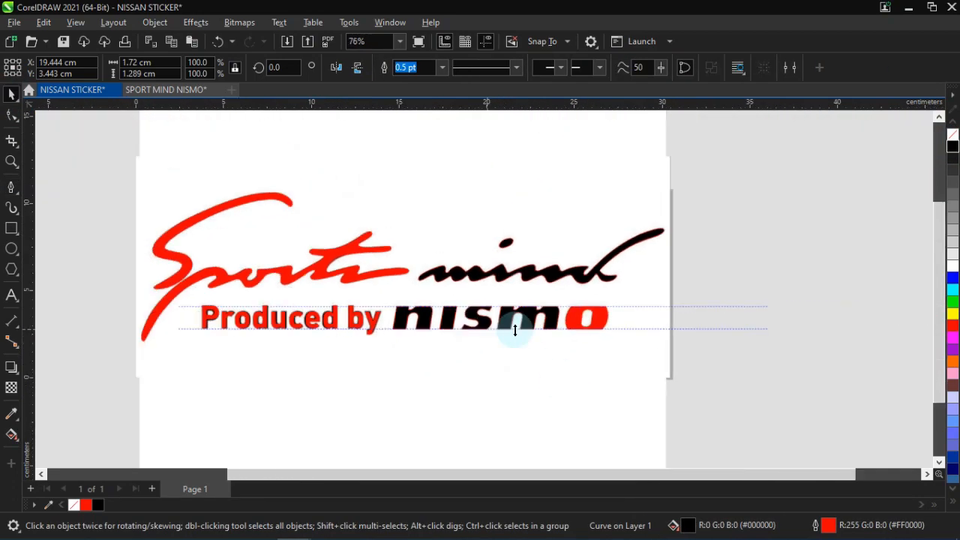
Select all the traced artwork and remove its outlines.
{"action": "key", "text": "ctrl+a"}
{"action": "right_click", "coordinate": [950, 143]}
{"action": "left_click", "coordinate": [873, 135]}
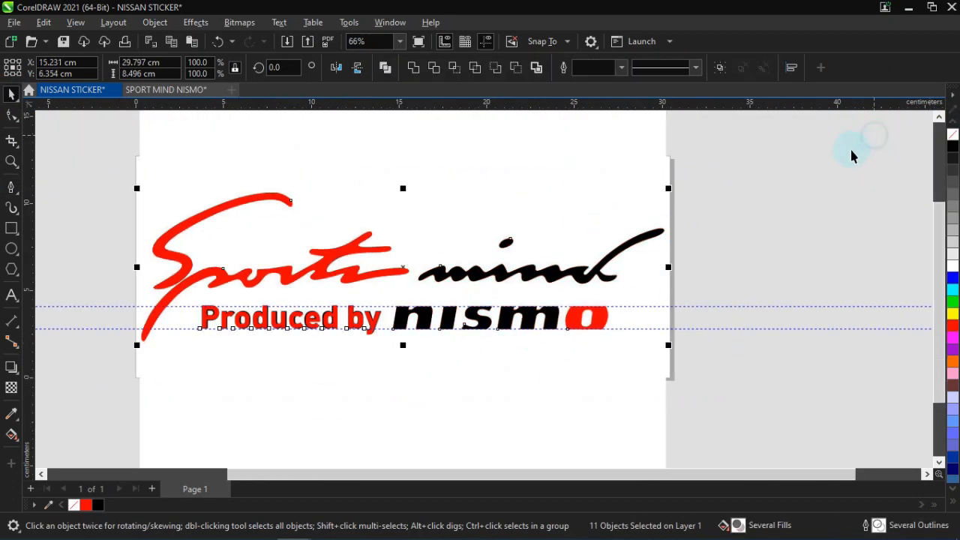
{"action": "left_click", "coordinate": [797, 203]}
Move the reference bitmap out from behind the artwork to the empty area left of the page.
{"action": "scroll", "coordinate": [759, 262], "scroll_direction": "down", "scroll_amount": 2}
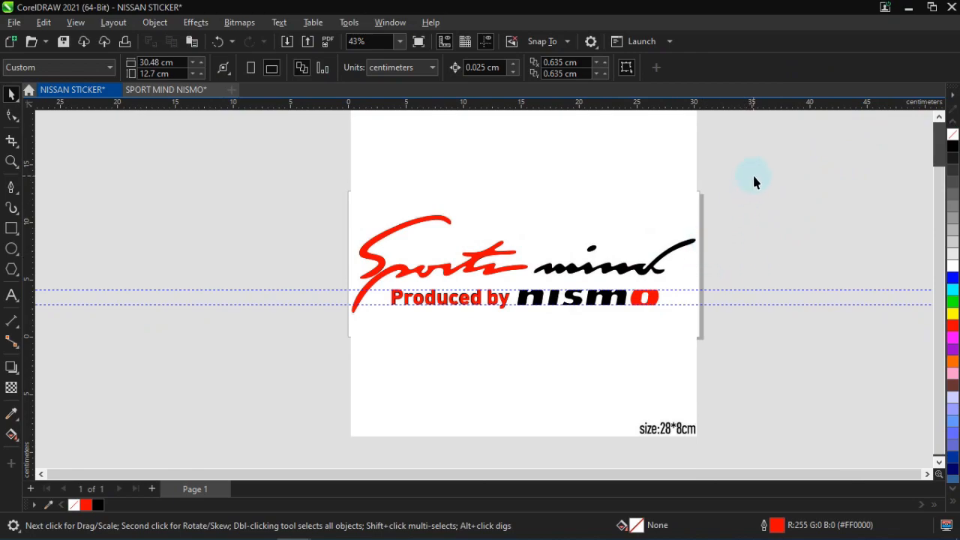
{"action": "left_click_drag", "start_coordinate": [753, 178], "coordinate": [304, 348]}
{"action": "left_click_drag", "start_coordinate": [536, 203], "coordinate": [545, 192]}
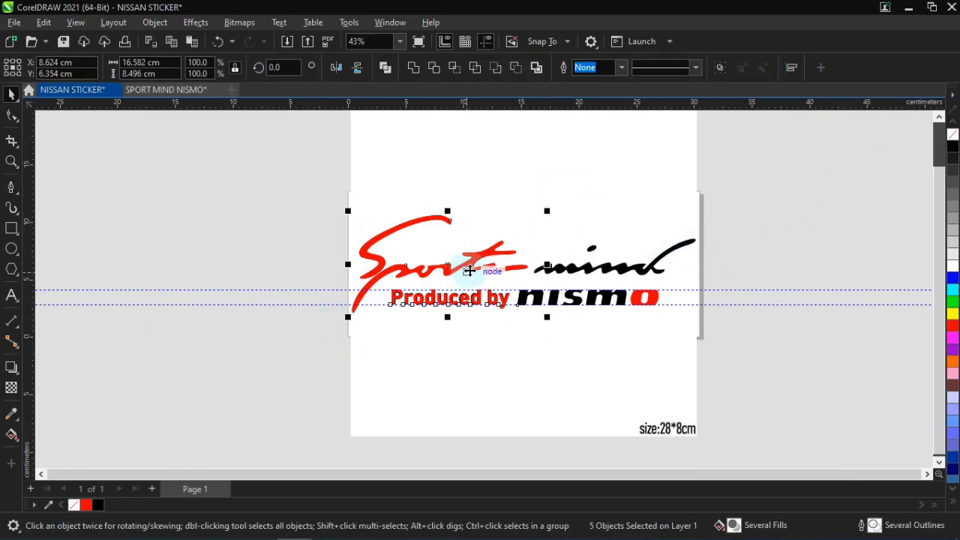
{"action": "key", "text": "ctrl+v"}
{"action": "left_click_drag", "start_coordinate": [585, 201], "coordinate": [237, 239]}
{"action": "scroll", "coordinate": [544, 243], "scroll_direction": "down", "scroll_amount": 1}
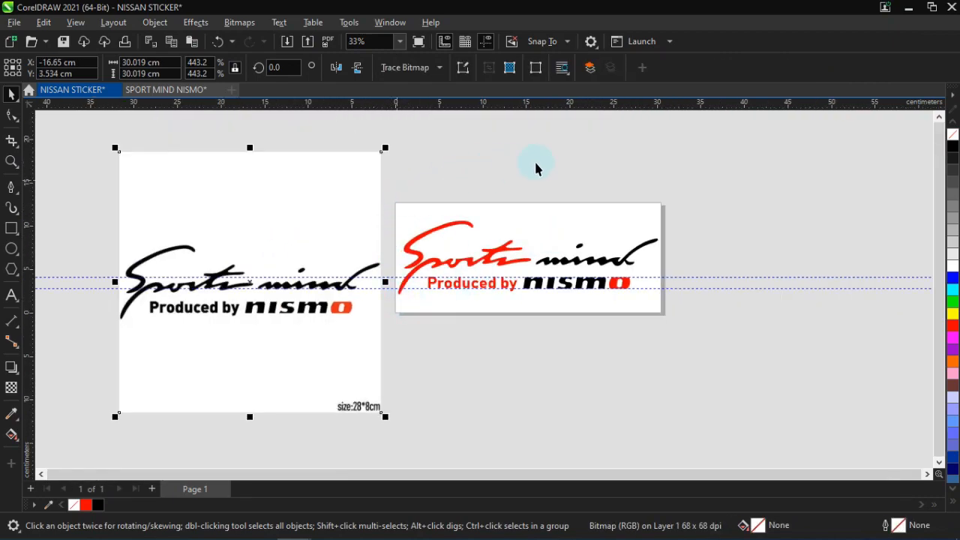
Select the red "Sports" lettering together with the "Produced by" text and fill them black.
{"action": "left_click_drag", "start_coordinate": [537, 165], "coordinate": [392, 330]}
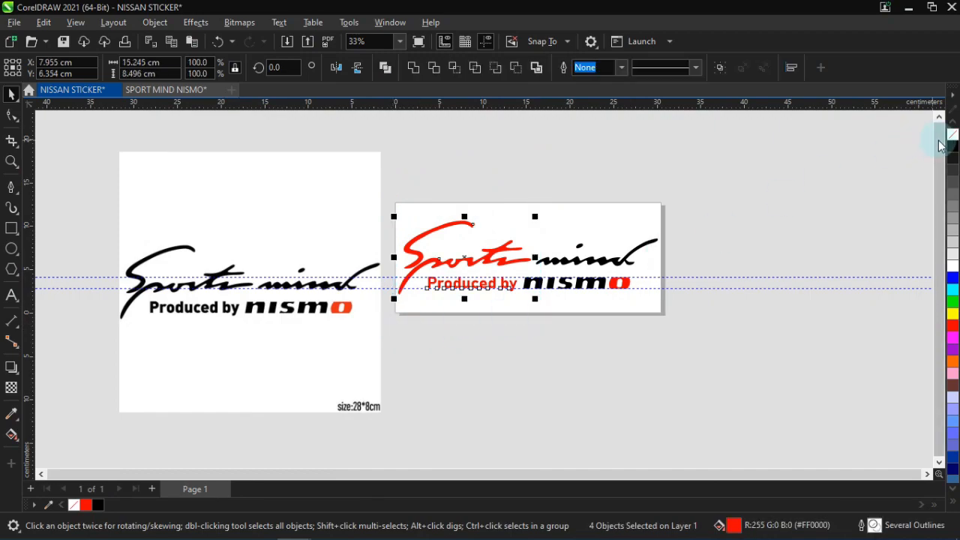
{"action": "left_click", "coordinate": [951, 147]}
{"action": "left_click", "coordinate": [707, 225]}
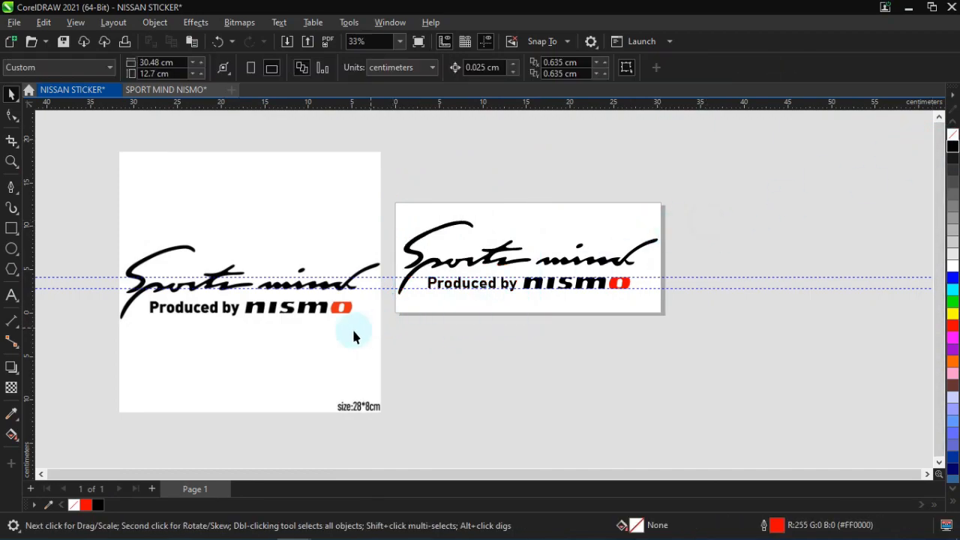
Shift the reference bitmap slightly up and farther left from the page for comparison with the redrawn sticker.
{"action": "scroll", "coordinate": [105, 324], "scroll_direction": "up", "scroll_amount": 2}
{"action": "scroll", "coordinate": [204, 313], "scroll_direction": "up", "scroll_amount": 1}
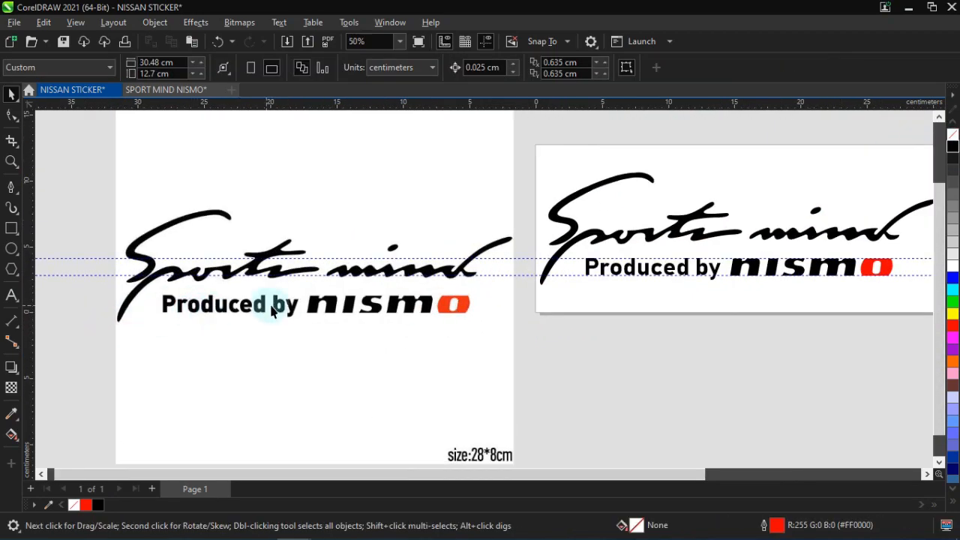
{"action": "left_click_drag", "start_coordinate": [315, 308], "coordinate": [259, 291]}
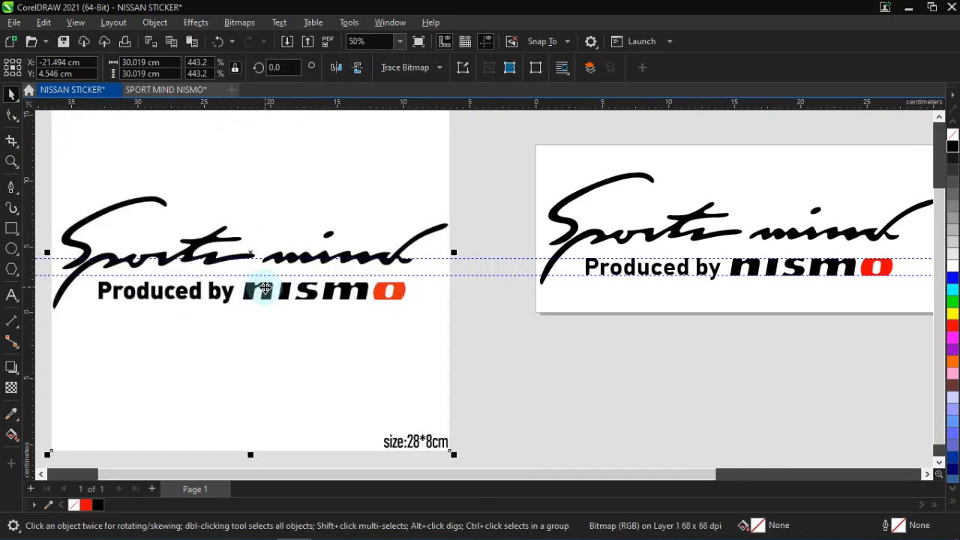